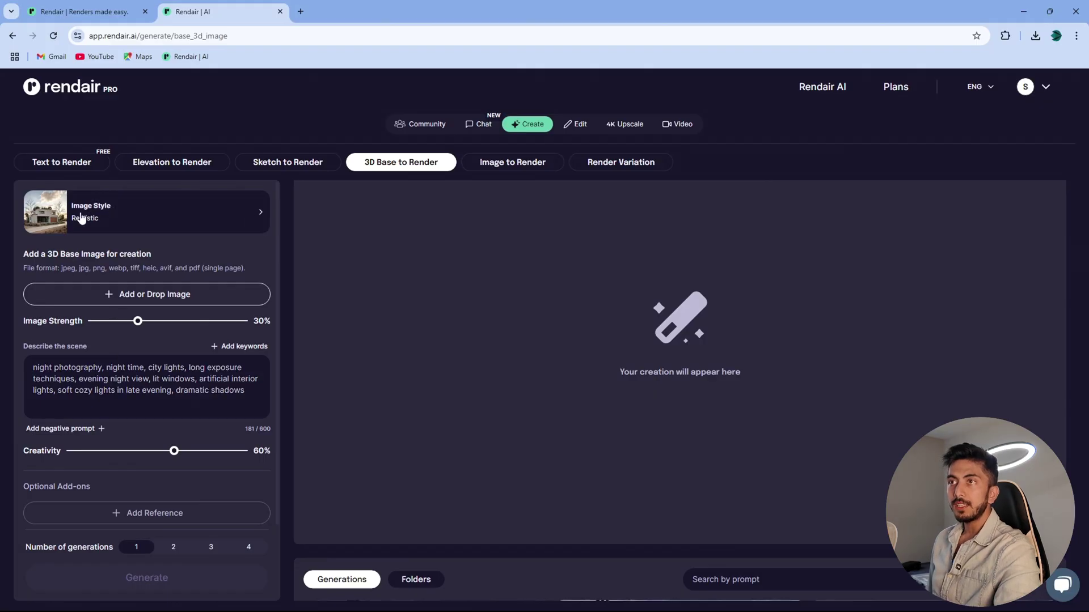
Confirm the Realistic image style and upload Unit 21047 from the Rendair Ai Test and Vlog folder as the 3D base image
{"action": "left_click", "coordinate": [138, 217]}
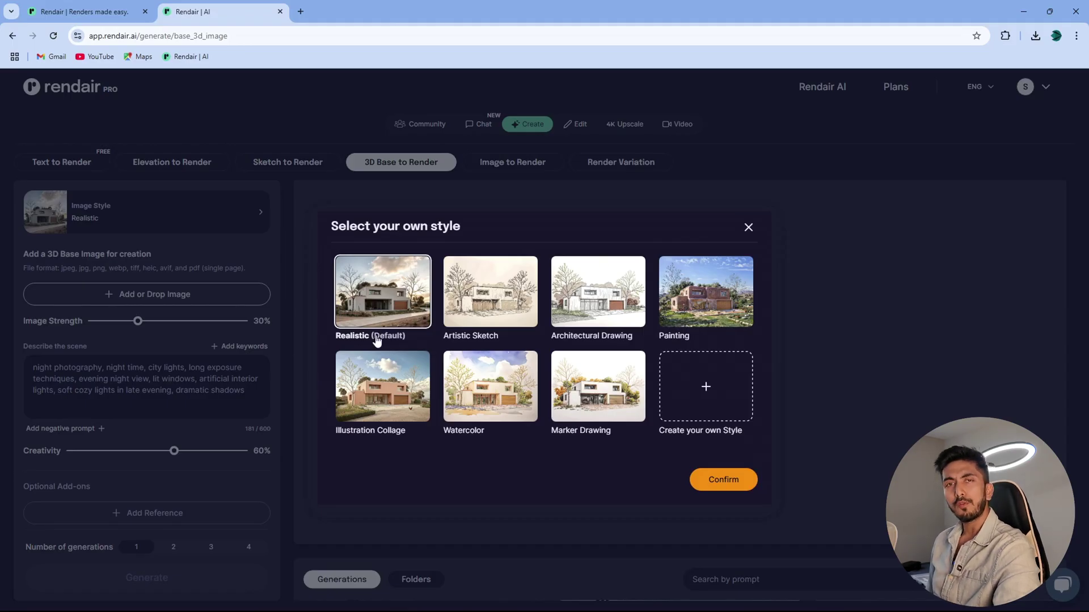
{"action": "left_click", "coordinate": [730, 482]}
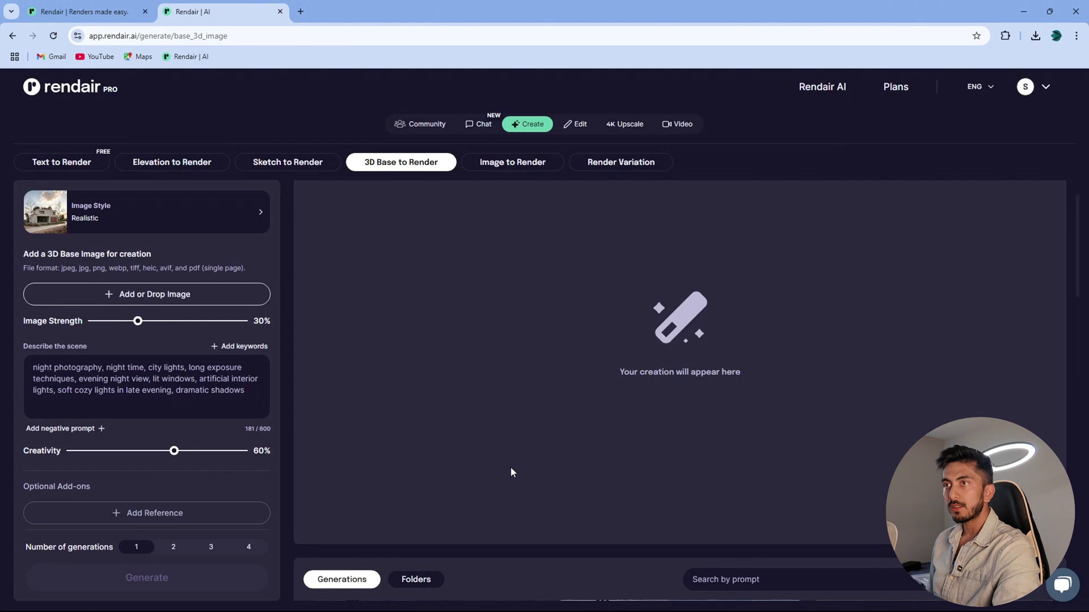
{"action": "left_click", "coordinate": [71, 296]}
{"action": "left_click", "coordinate": [70, 324]}
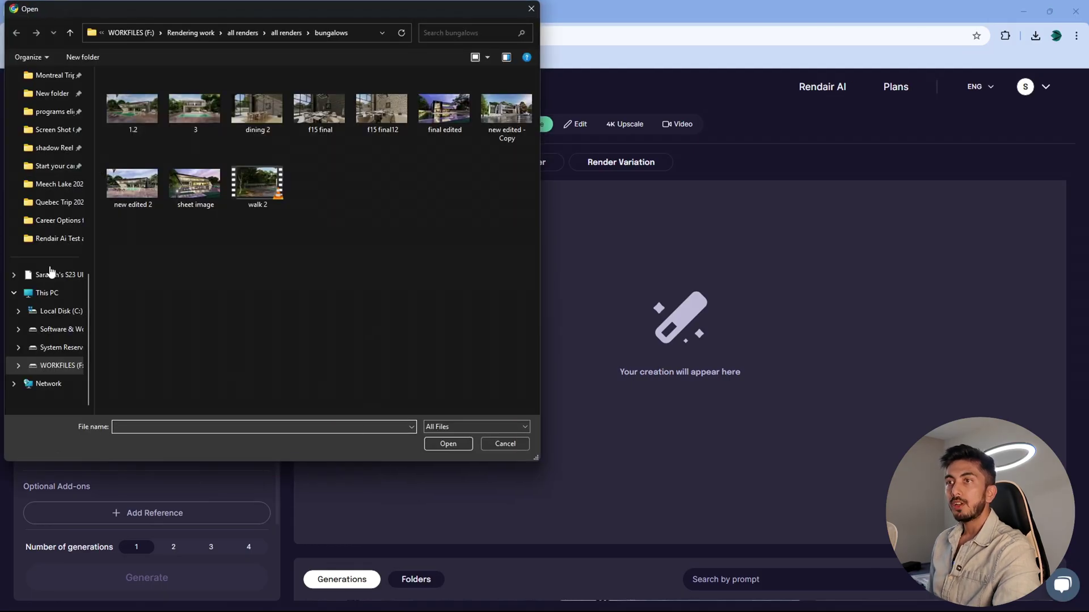
{"action": "scroll", "coordinate": [59, 348], "scroll_direction": "up", "scroll_amount": 5}
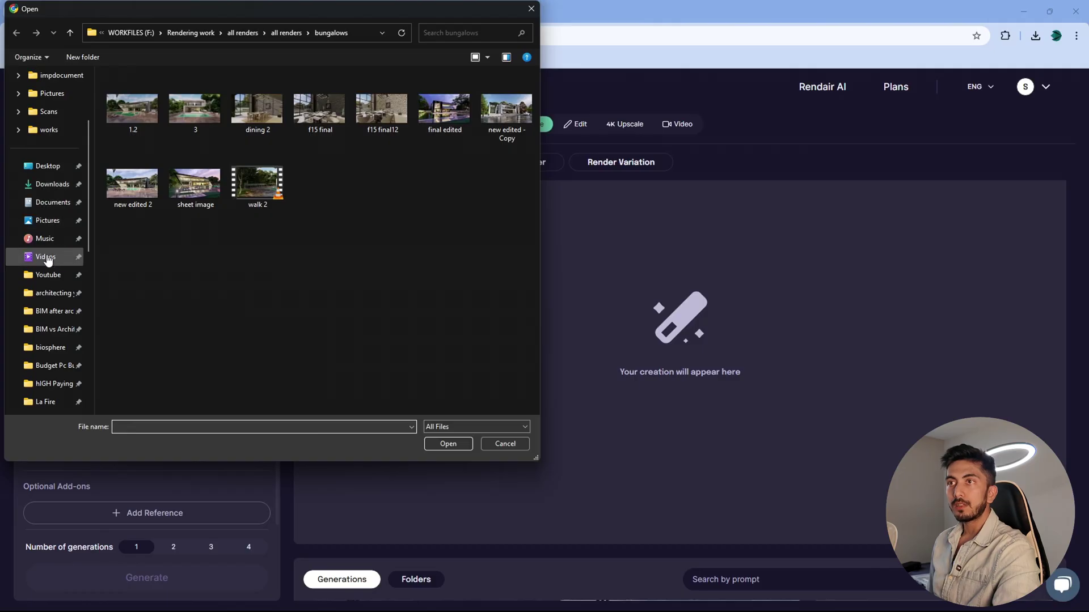
{"action": "left_click", "coordinate": [47, 275]}
{"action": "double_click", "coordinate": [207, 211]}
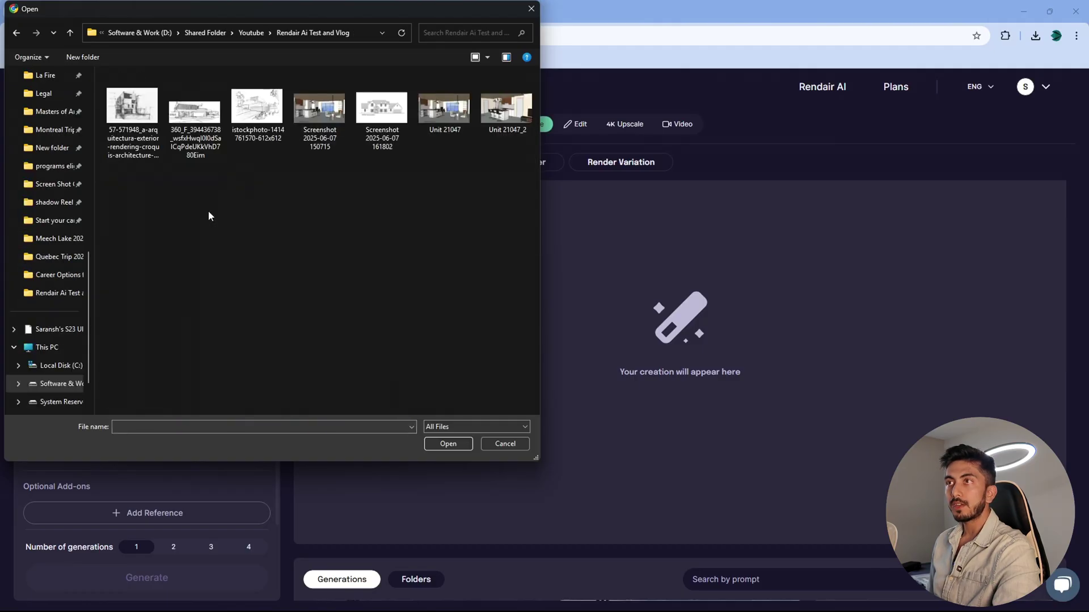
{"action": "left_click", "coordinate": [448, 120]}
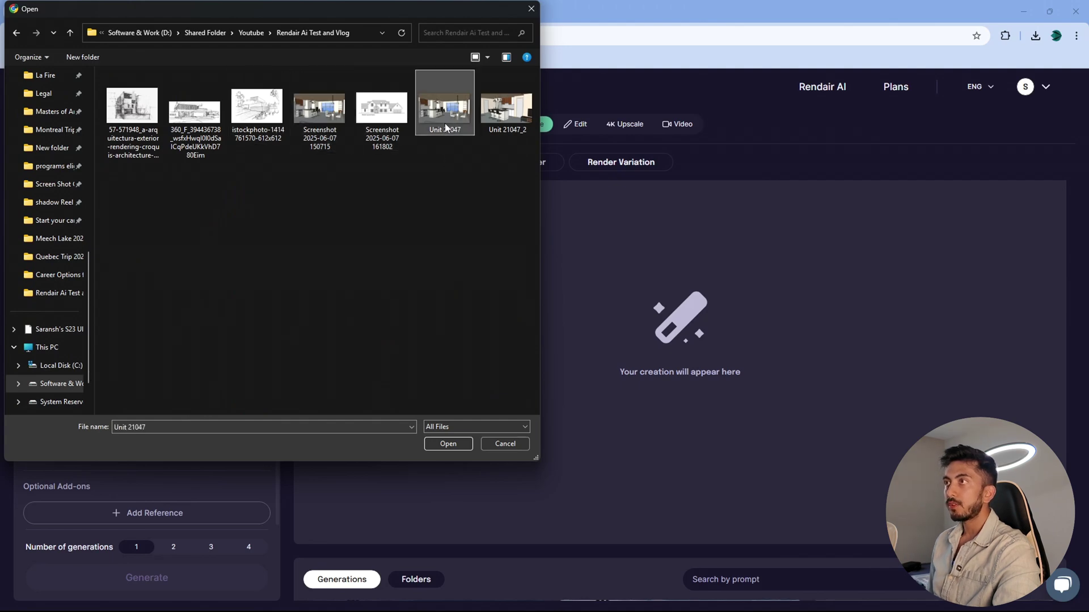
{"action": "left_click", "coordinate": [448, 443]}
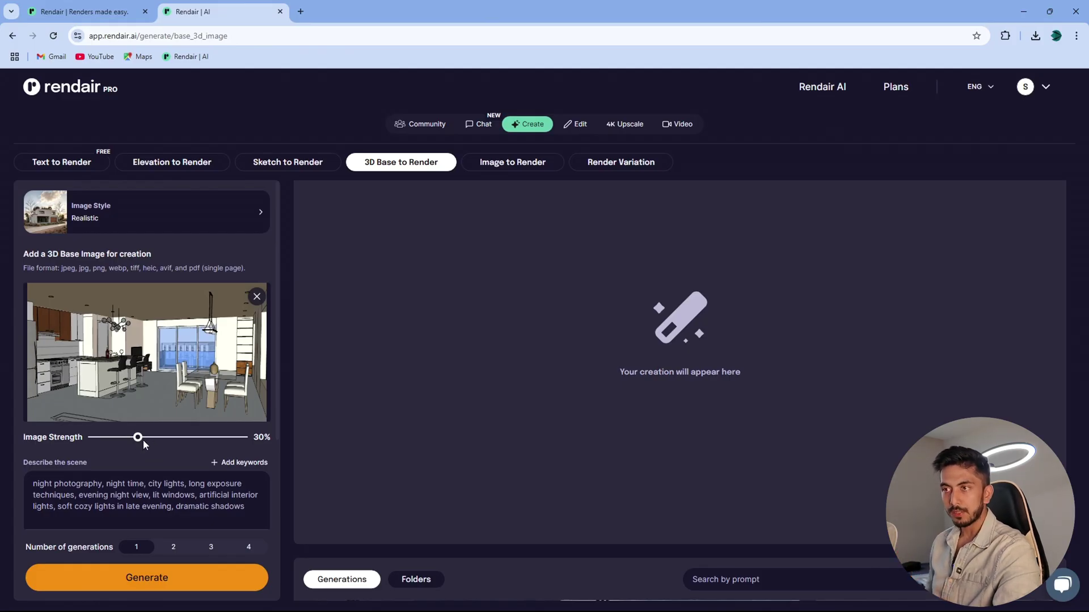
Set the image strength to 70% and replace the scene description with "Living room, modern interior style, wooden cabinets, glass dining table, wooden flooring."
{"action": "left_click_drag", "start_coordinate": [141, 444], "coordinate": [197, 448]}
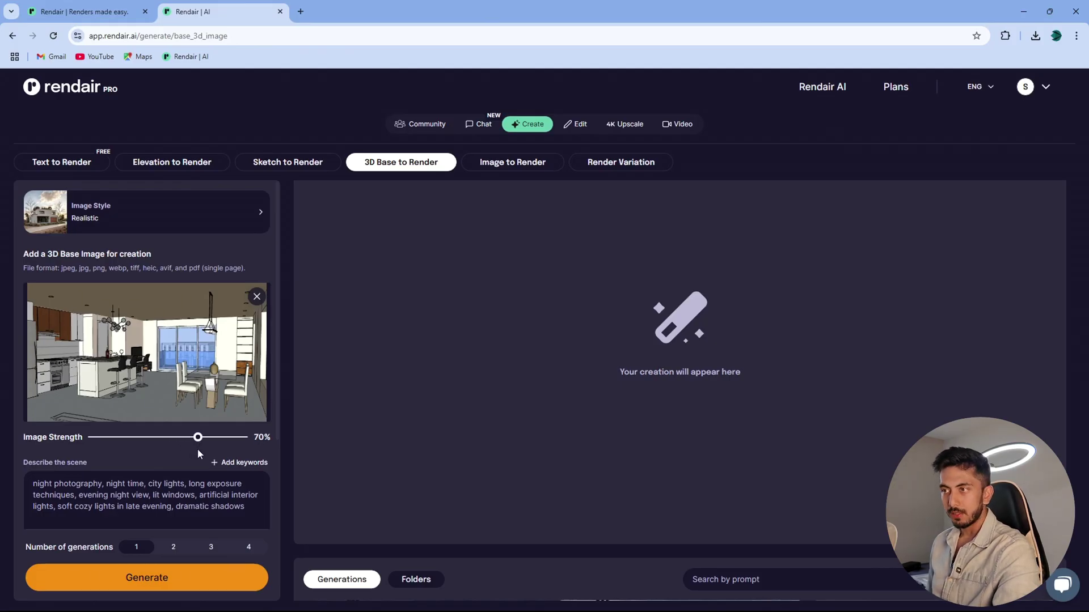
{"action": "scroll", "coordinate": [219, 380], "scroll_direction": "down", "scroll_amount": 2}
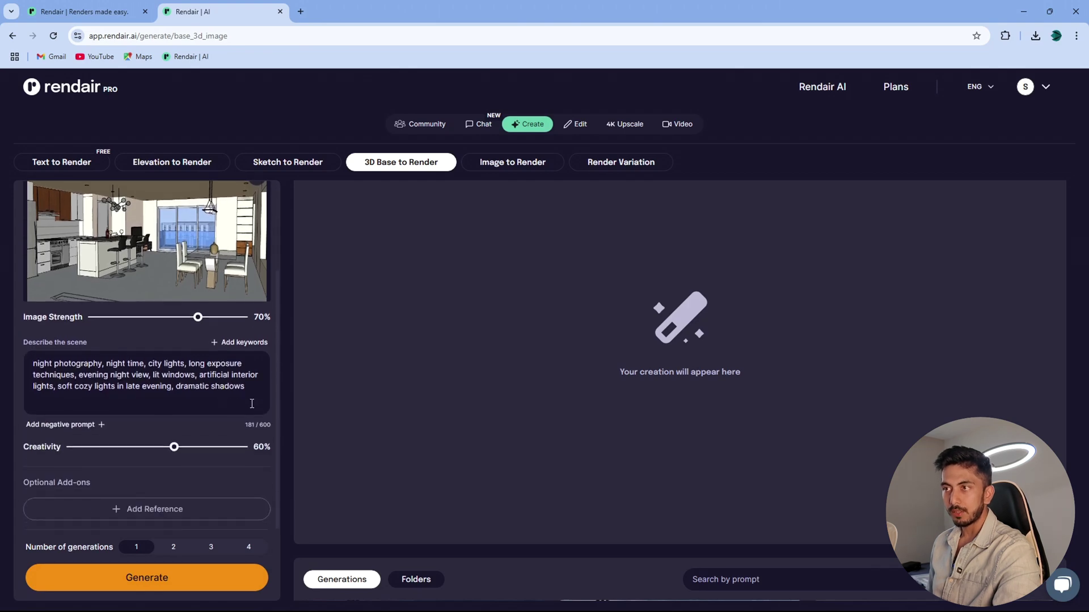
{"action": "left_click_drag", "start_coordinate": [254, 393], "coordinate": [37, 354]}
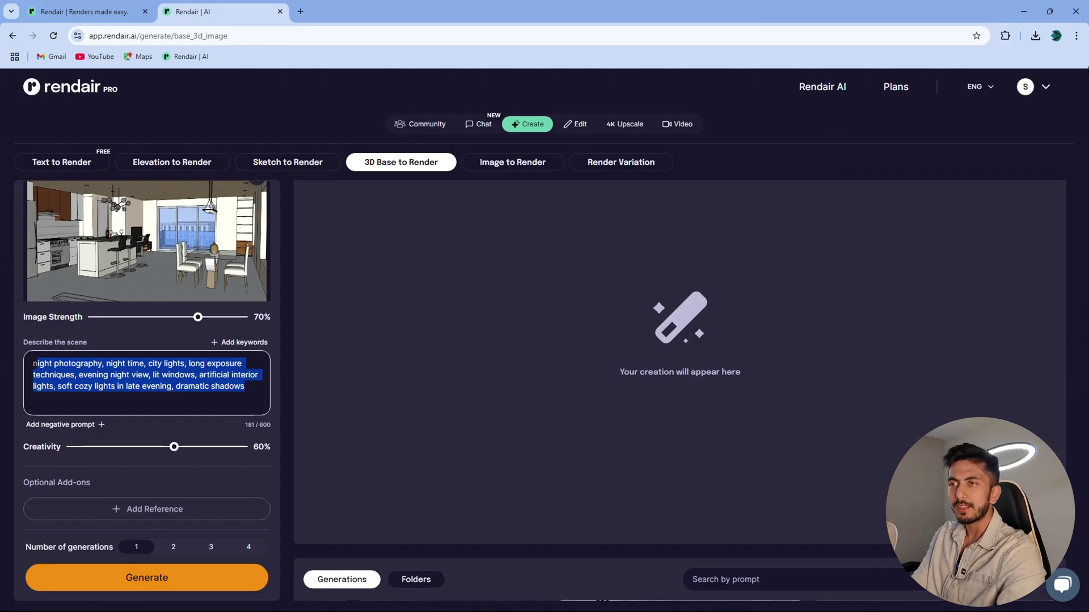
{"action": "key", "text": "BackSpace"}
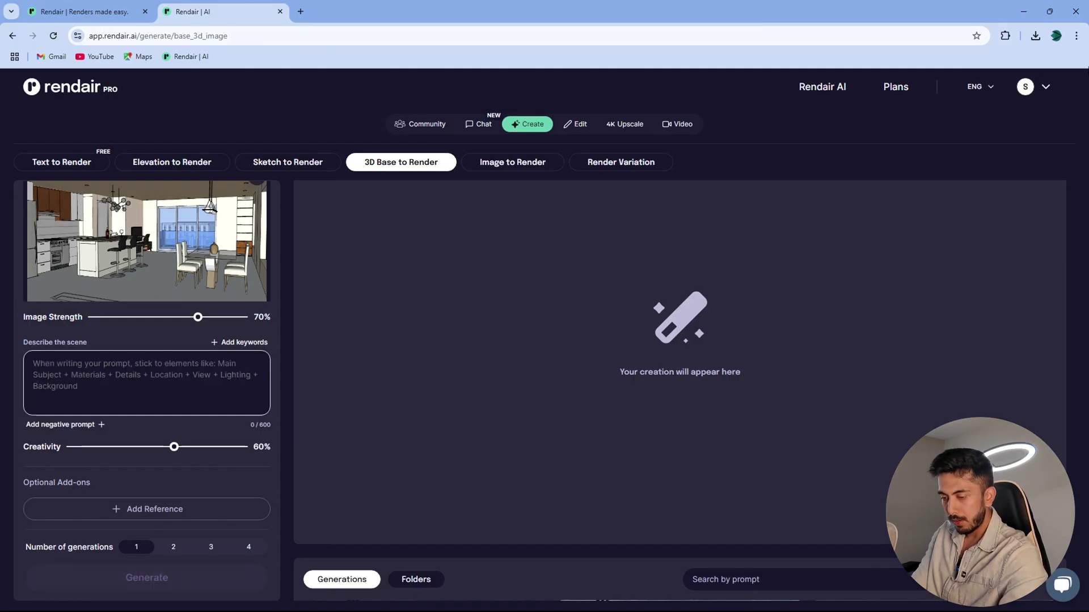
{"action": "key", "text": "Caps_Lock"}
{"action": "type", "text": "L"}
{"action": "key", "text": "Caps_Lock"}
{"action": "type", "text": "i"}
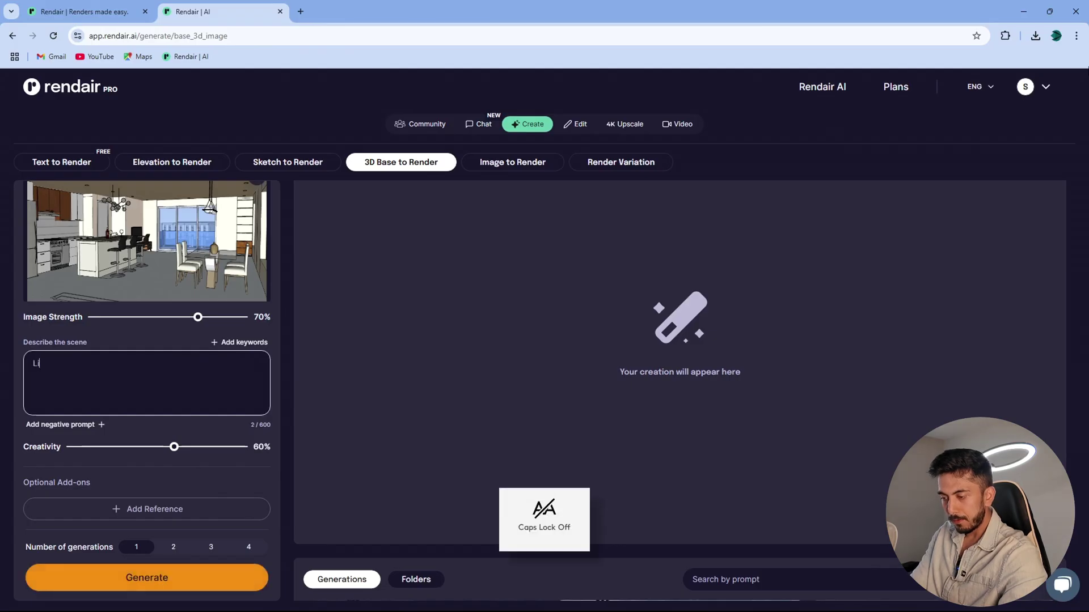
{"action": "type", "text": "ving "}
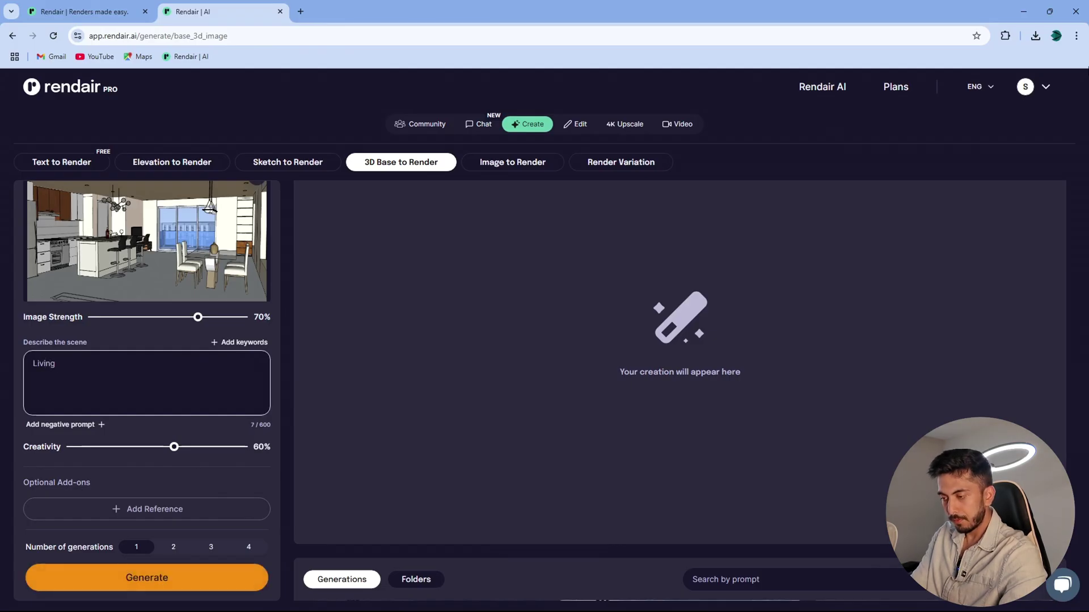
{"action": "type", "text": "room, modern interior style, wooden cabinets, "}
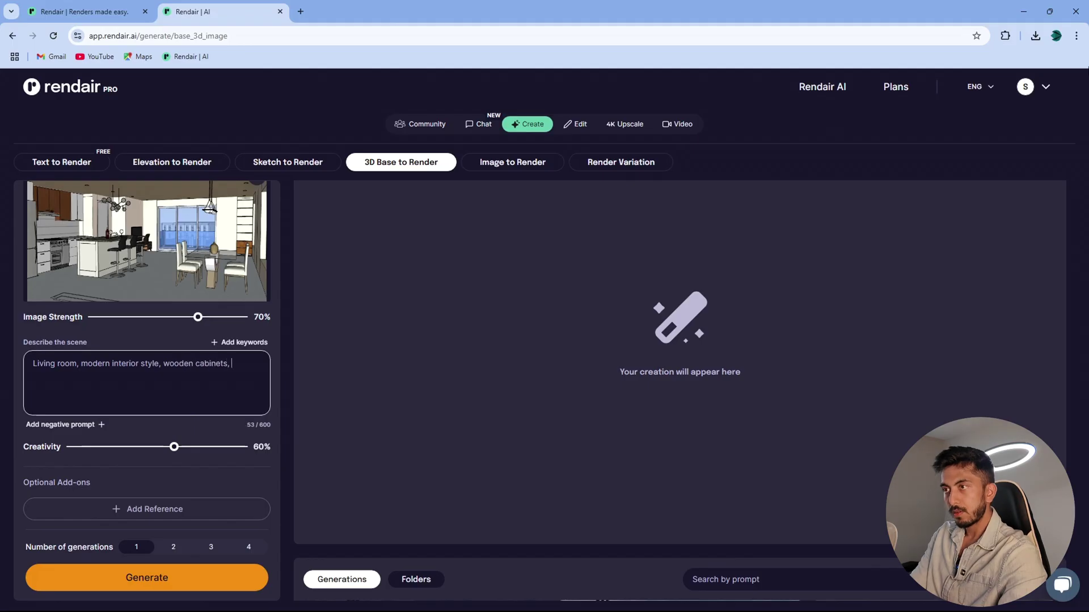
{"action": "type", "text": "glass dining table, wooden flooring"}
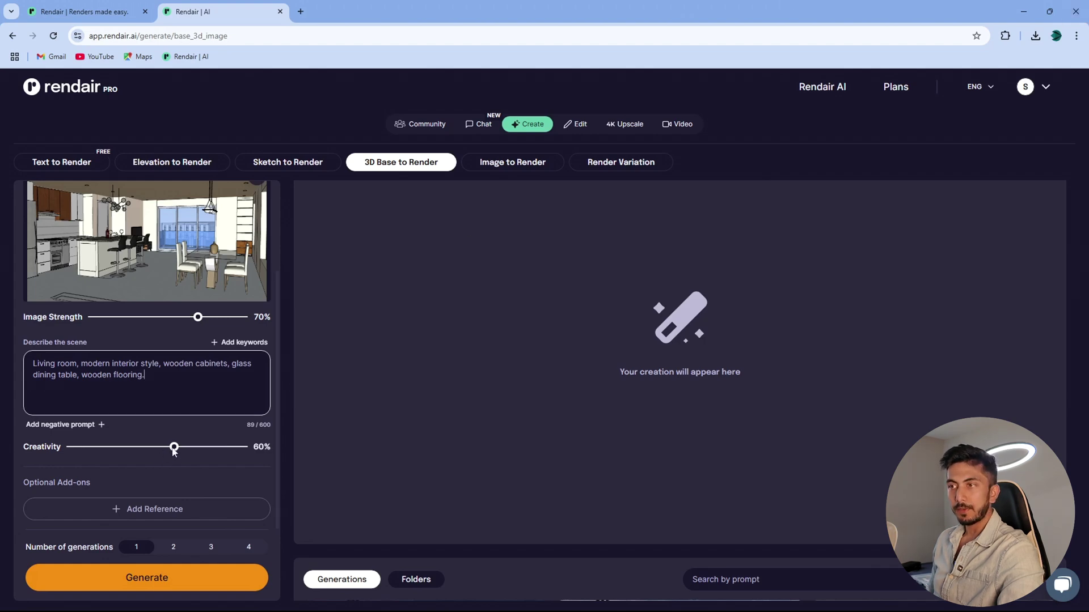
Set creativity to 50% and the number of generations to 2, and generate the kitchen and dining renders
{"action": "left_click_drag", "start_coordinate": [174, 450], "coordinate": [158, 453]}
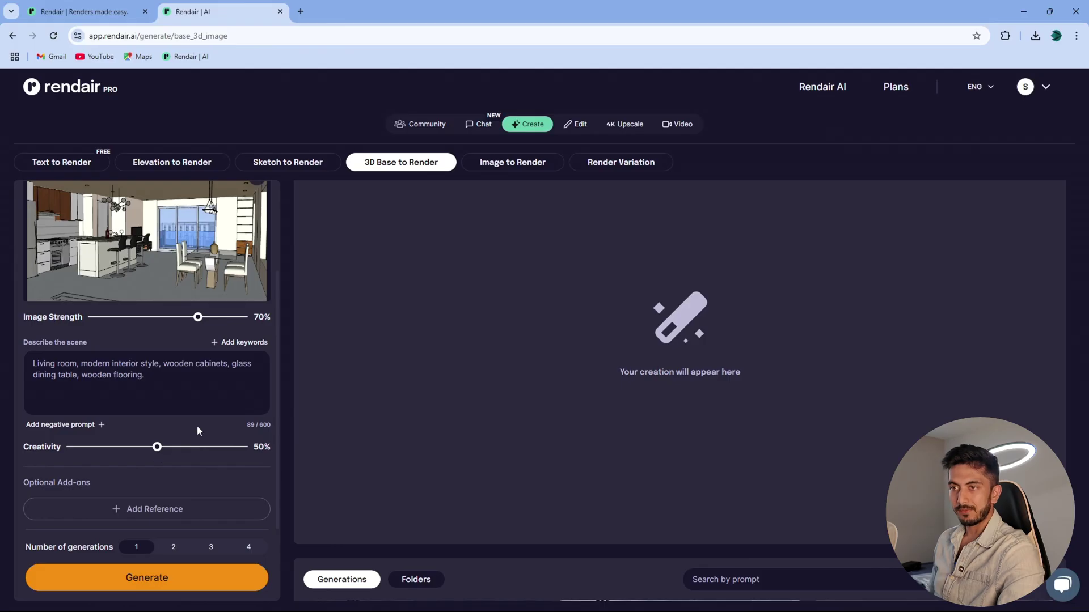
{"action": "left_click", "coordinate": [175, 546]}
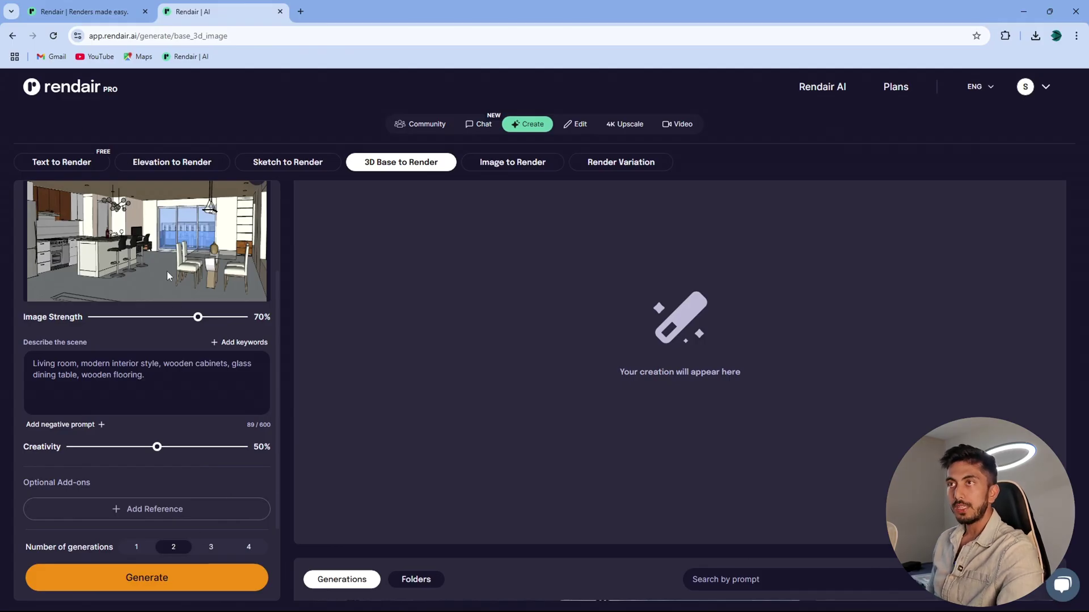
{"action": "scroll", "coordinate": [170, 290], "scroll_direction": "up", "scroll_amount": 3}
{"action": "scroll", "coordinate": [113, 443], "scroll_direction": "down", "scroll_amount": 2}
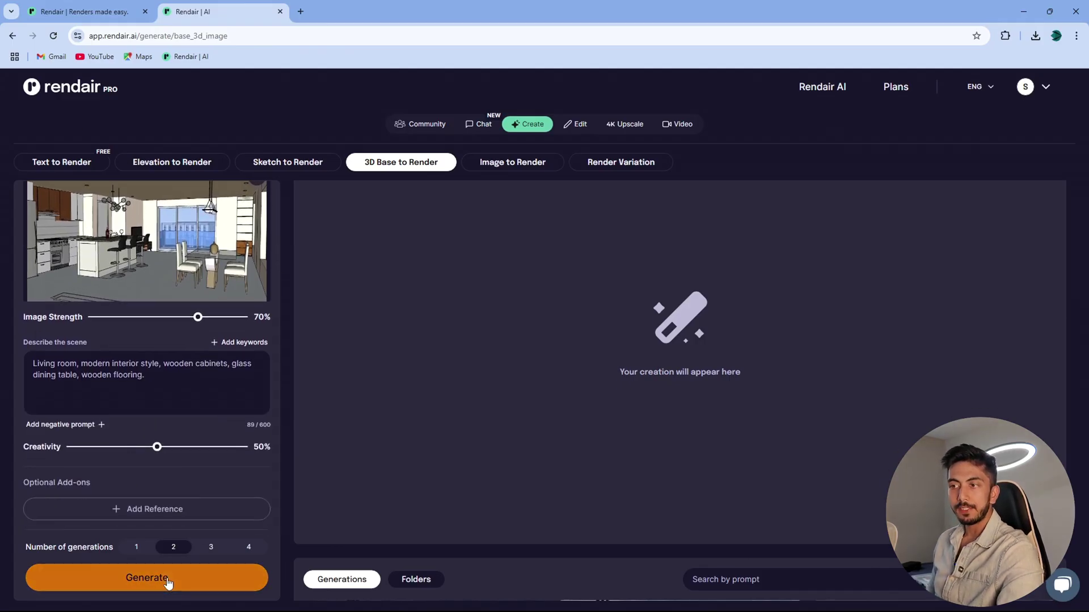
{"action": "left_click", "coordinate": [168, 583]}
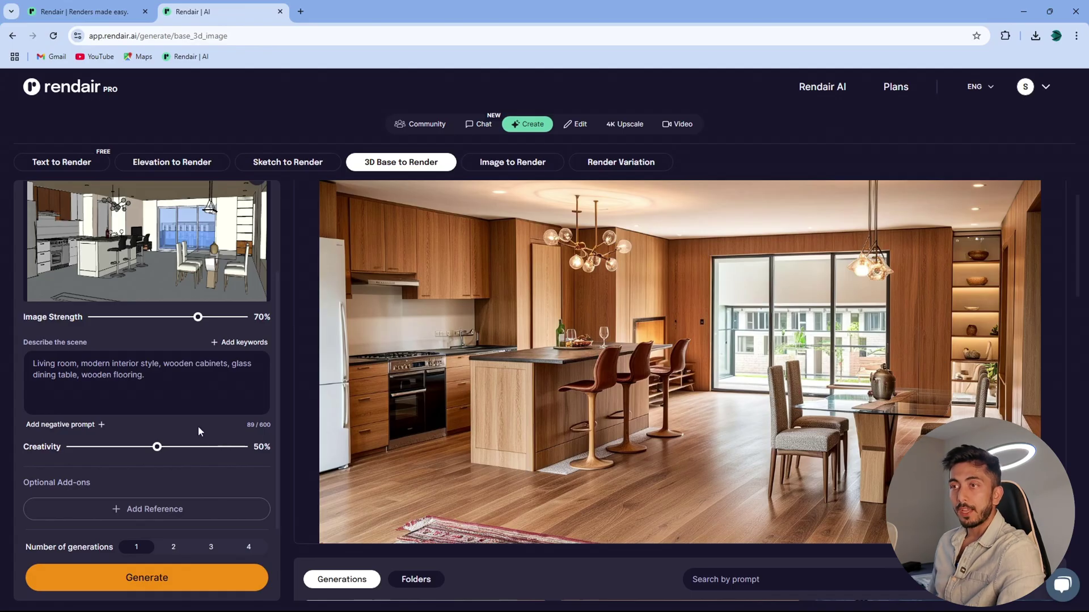
View the two newly generated wooden interior renders enlarged and compare them with each other
{"action": "scroll", "coordinate": [734, 278], "scroll_direction": "down", "scroll_amount": 5}
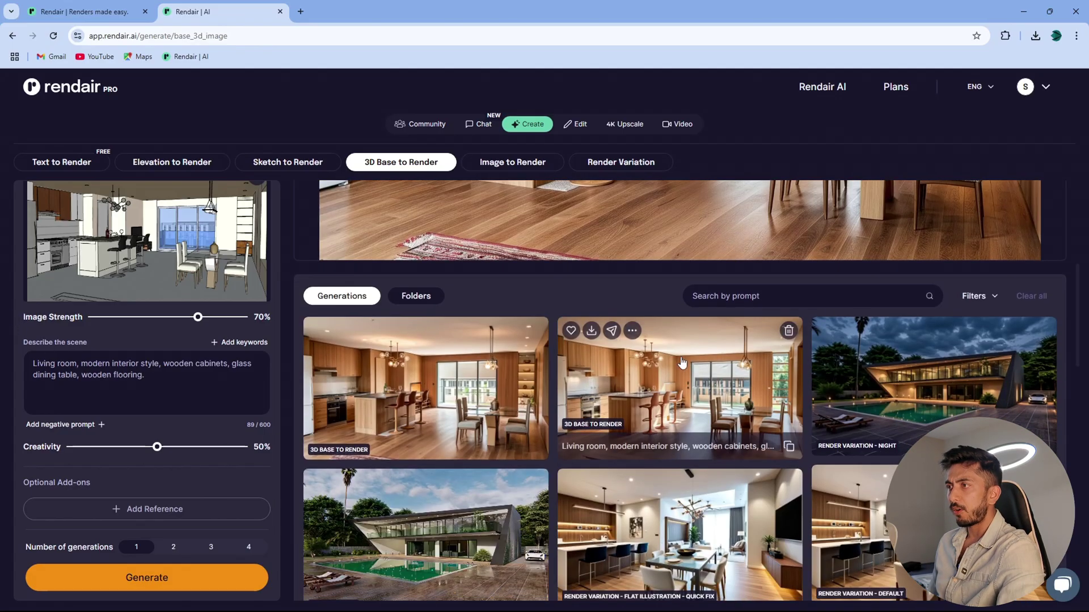
{"action": "left_click", "coordinate": [410, 406]}
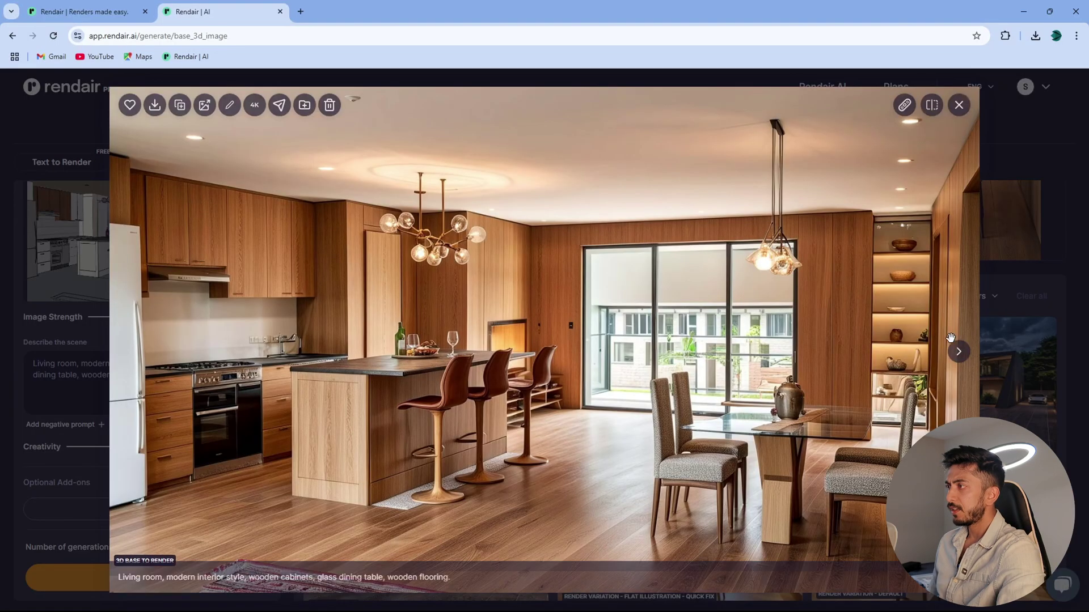
{"action": "left_click", "coordinate": [958, 351]}
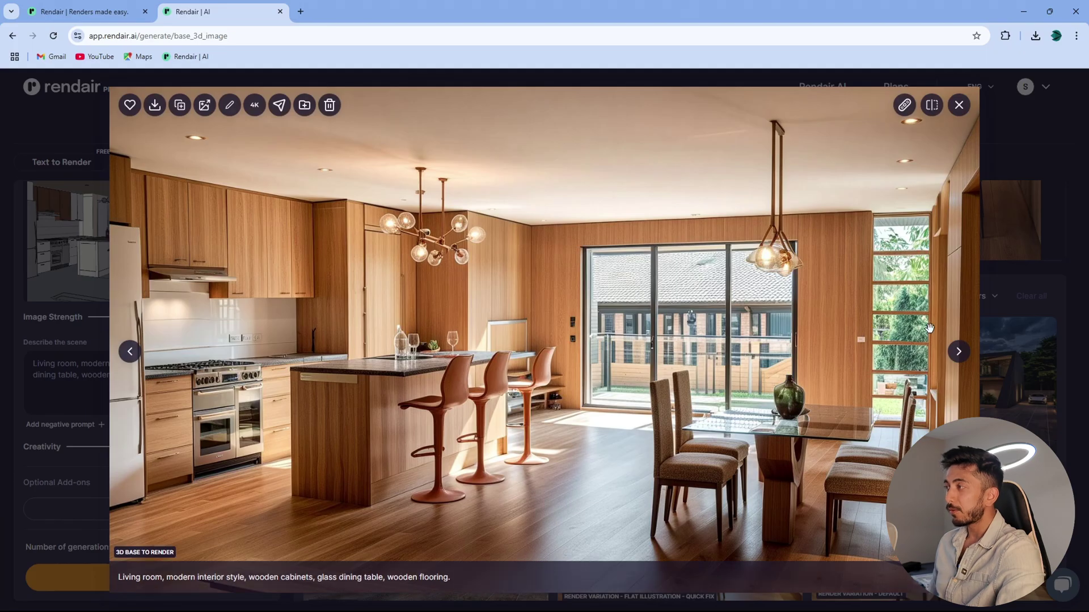
{"action": "left_click", "coordinate": [129, 352]}
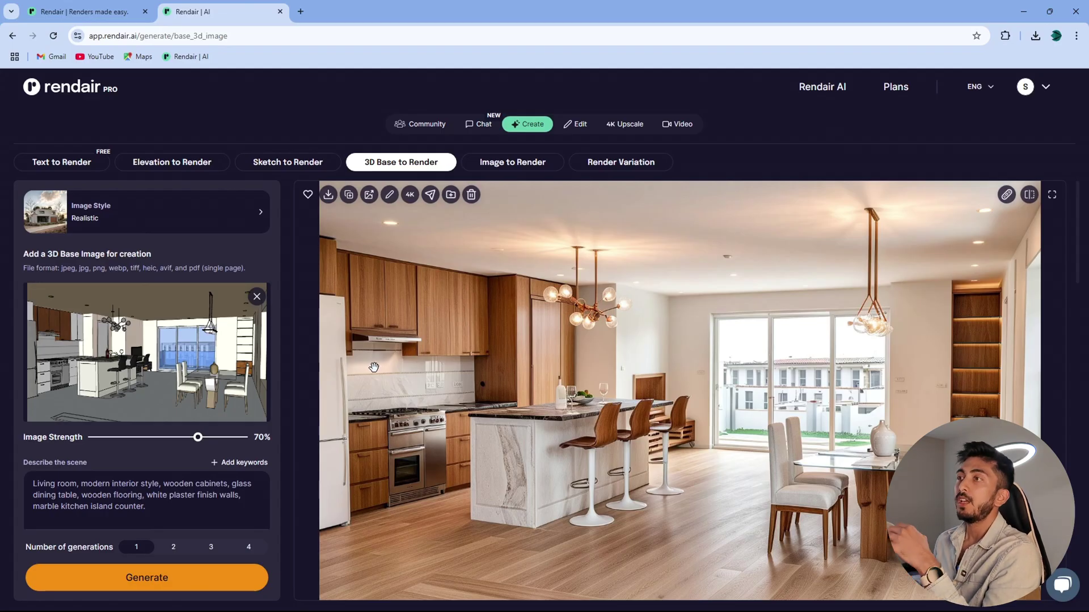
Examine the render with white plaster walls and a marble kitchen island enlarged, checking the island, backsplash and cabinet details
{"action": "left_click", "coordinate": [1051, 197]}
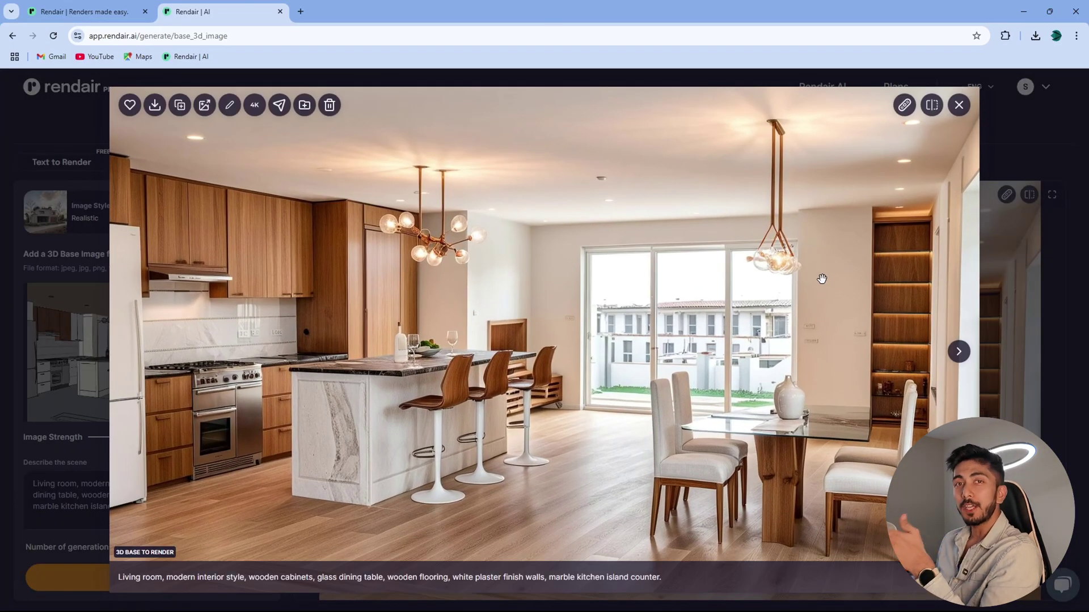
{"action": "scroll", "coordinate": [376, 366], "scroll_direction": "up", "scroll_amount": 2}
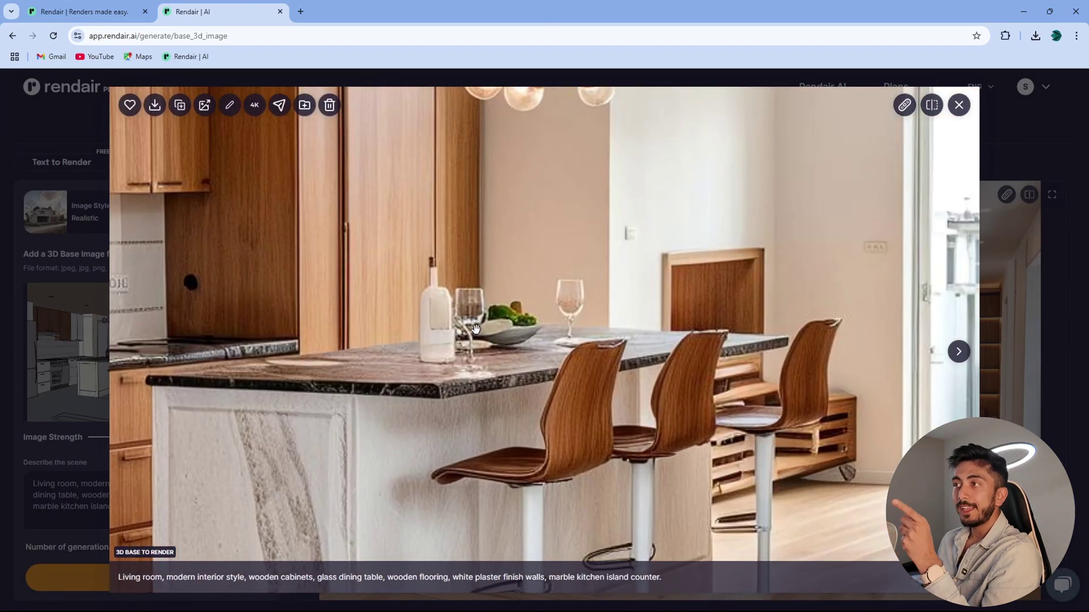
{"action": "scroll", "coordinate": [578, 307], "scroll_direction": "down", "scroll_amount": 2}
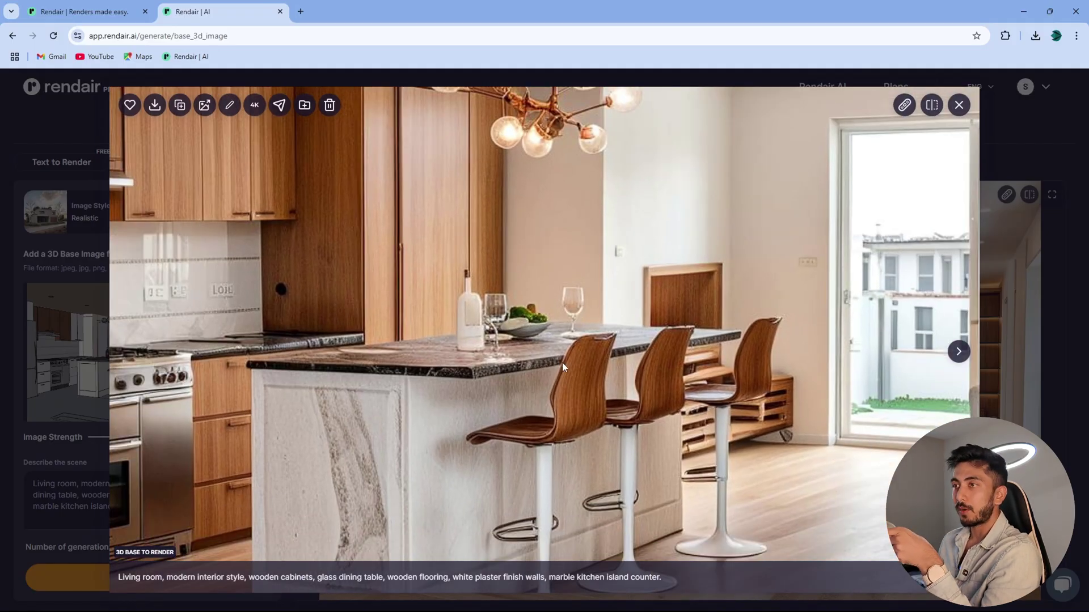
{"action": "scroll", "coordinate": [491, 353], "scroll_direction": "down", "scroll_amount": 3}
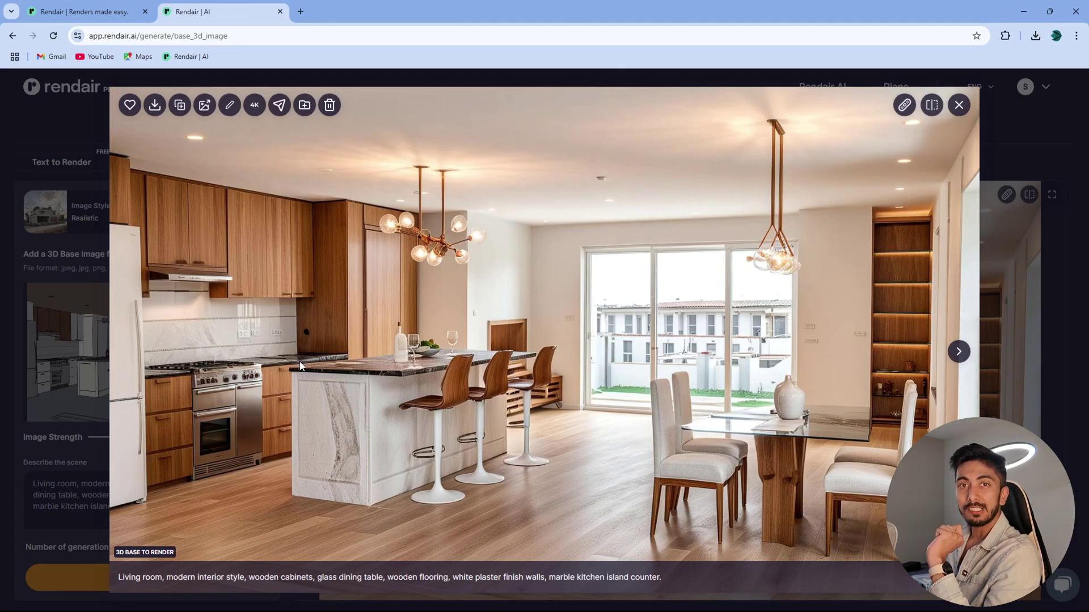
{"action": "scroll", "coordinate": [164, 325], "scroll_direction": "up", "scroll_amount": 5}
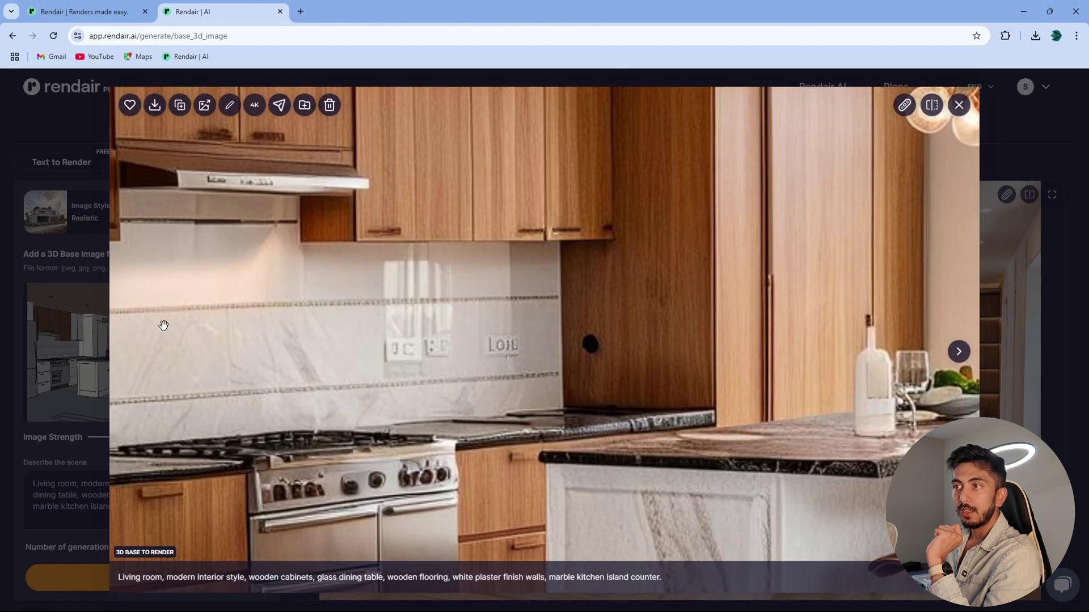
{"action": "scroll", "coordinate": [164, 325], "scroll_direction": "up", "scroll_amount": 1}
{"action": "scroll", "coordinate": [272, 336], "scroll_direction": "down", "scroll_amount": 6}
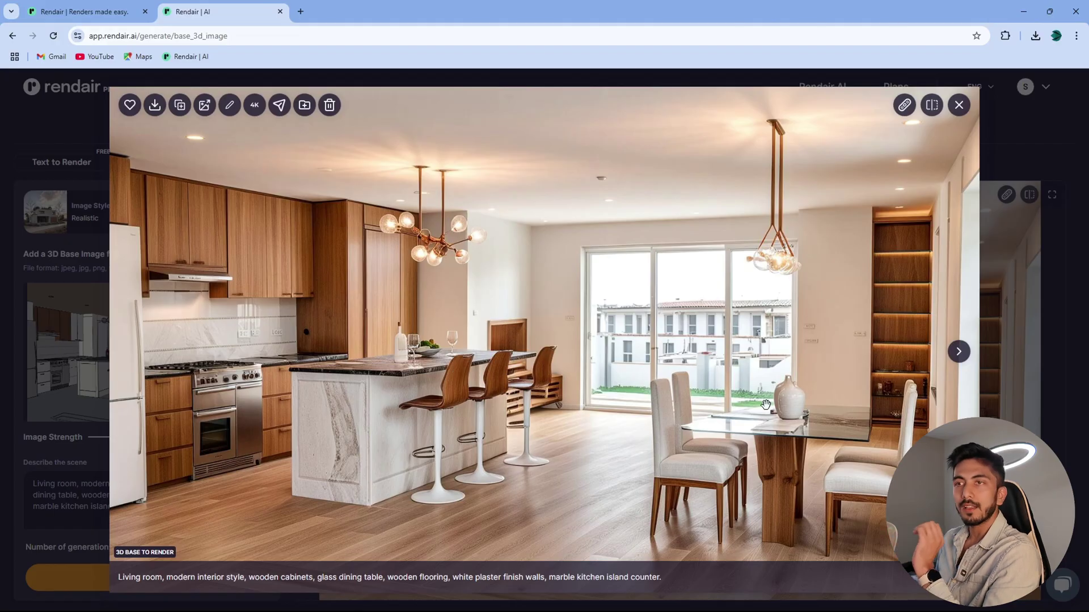
{"action": "left_click", "coordinate": [959, 352]}
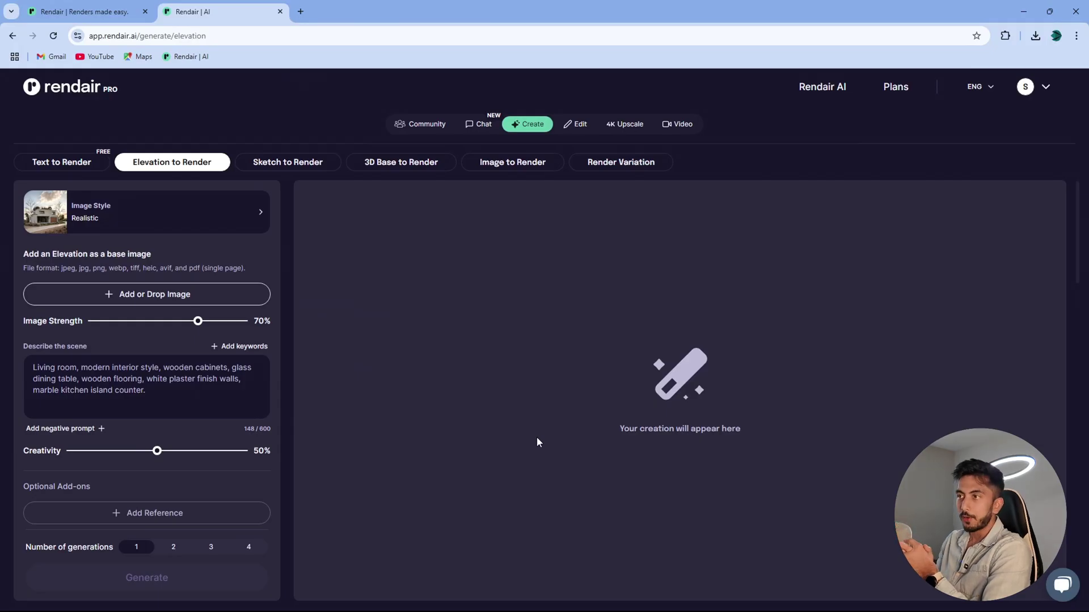
Switch to Revit to view the Existing South building elevation, and return to the Rendair browser window
{"action": "mouse_move", "coordinate": [652, 608]}
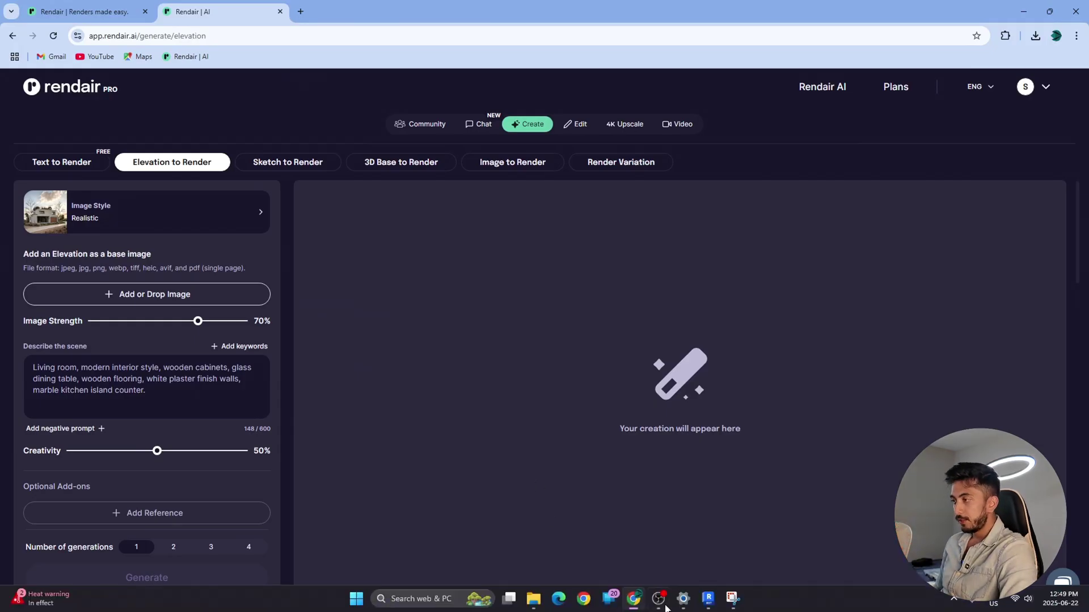
{"action": "left_click", "coordinate": [707, 599]}
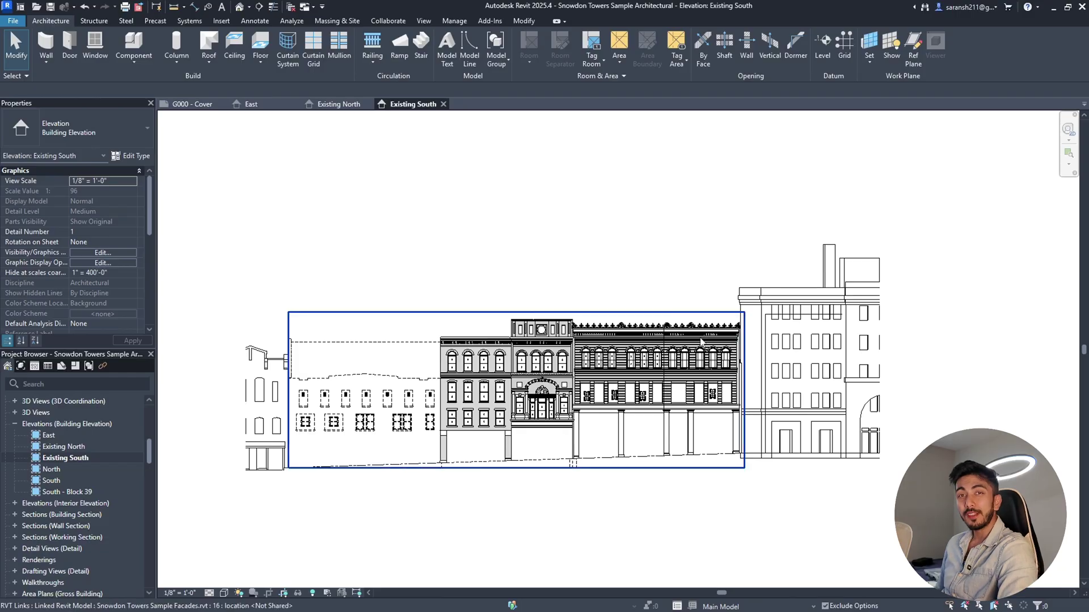
{"action": "left_click", "coordinate": [1054, 9]}
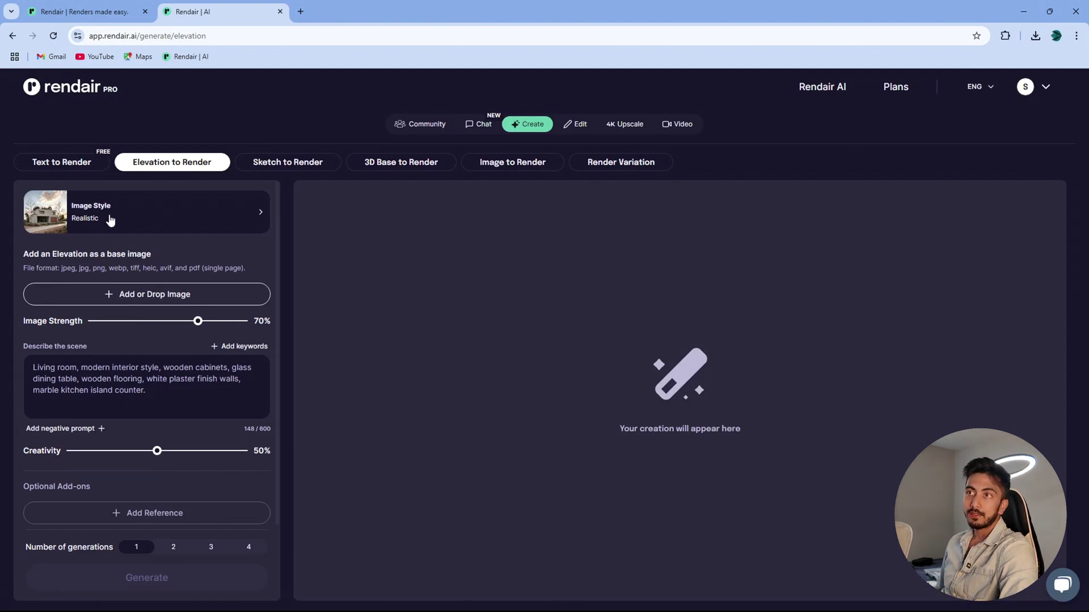
Upload the line drawing of the building's south elevation as the base image for Elevation to Render
{"action": "left_click", "coordinate": [108, 294]}
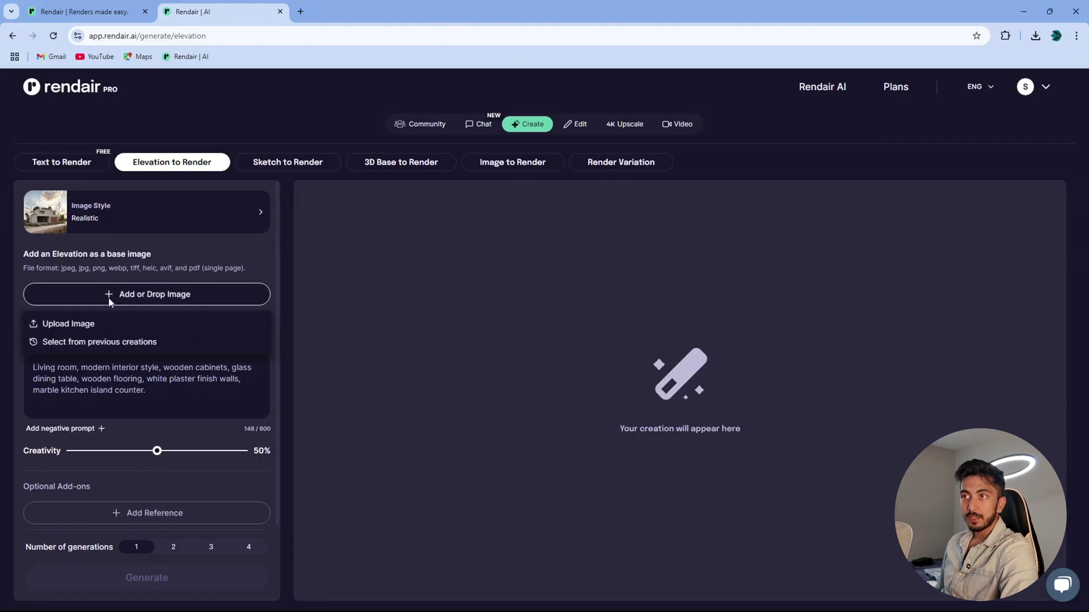
{"action": "left_click", "coordinate": [67, 326]}
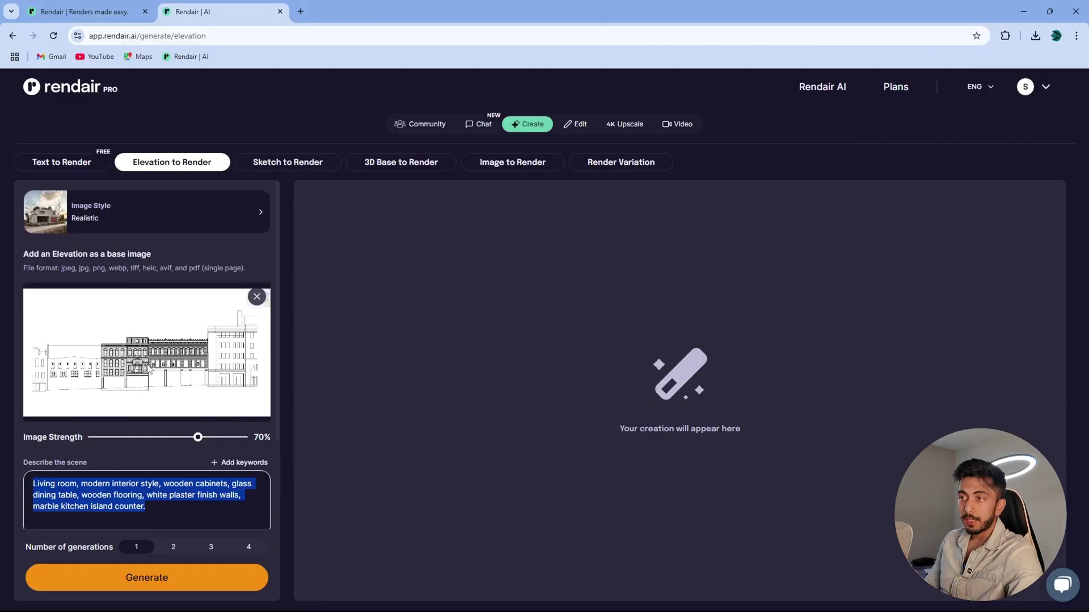
Replace the scene description with "Elevation, Victorian style building, glass windows, stone finish." and generate the elevation render
{"action": "key", "text": "BackSpace"}
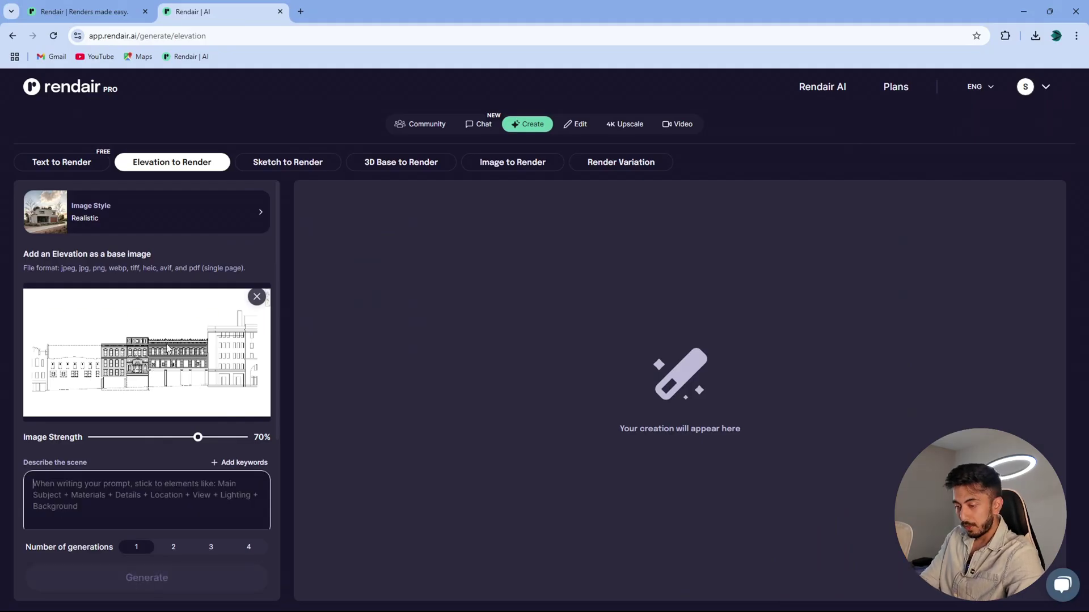
{"action": "type", "text": "Elevation, Victorian style building, glass windows, stone finish."}
{"action": "left_click", "coordinate": [147, 577]}
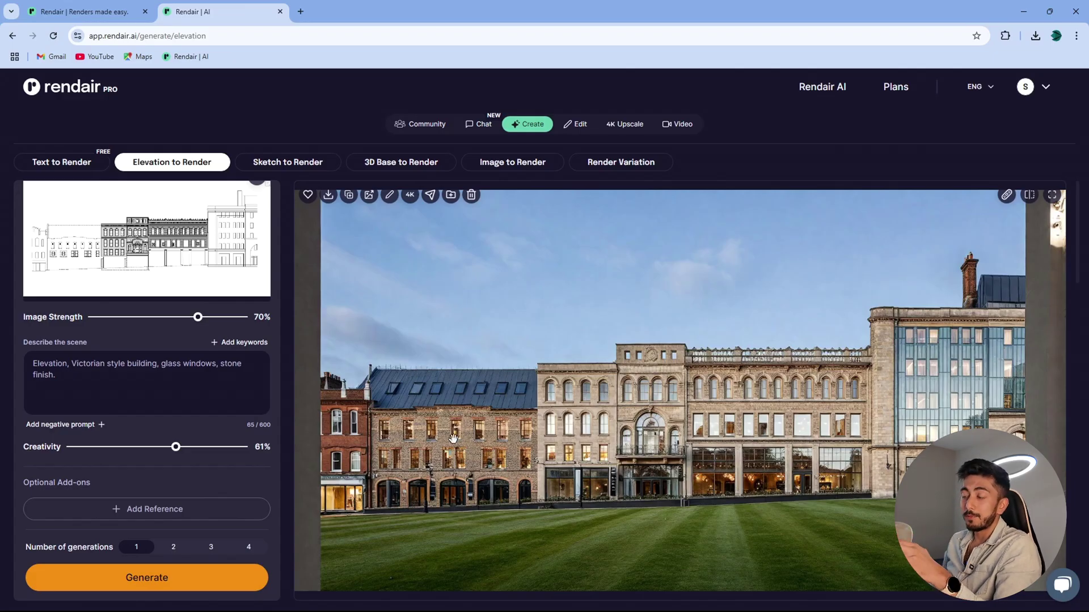
Switch to Revit, open the default 3D view and examine the building's front facade, and return to the Rendair browser window
{"action": "mouse_move", "coordinate": [702, 606]}
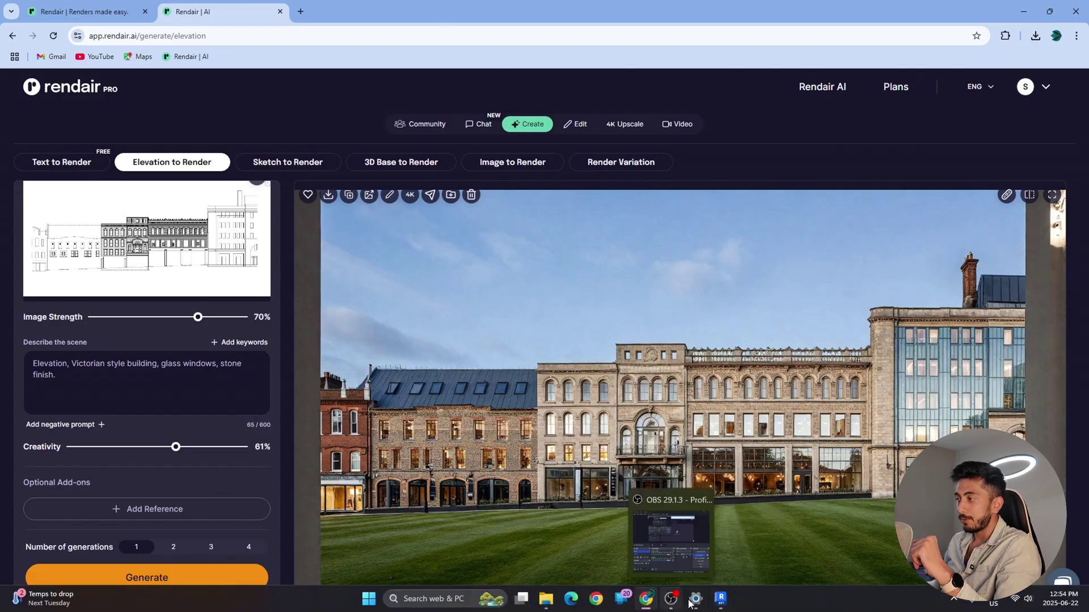
{"action": "left_click", "coordinate": [720, 541]}
{"action": "scroll", "coordinate": [24, 421], "scroll_direction": "down", "scroll_amount": 4}
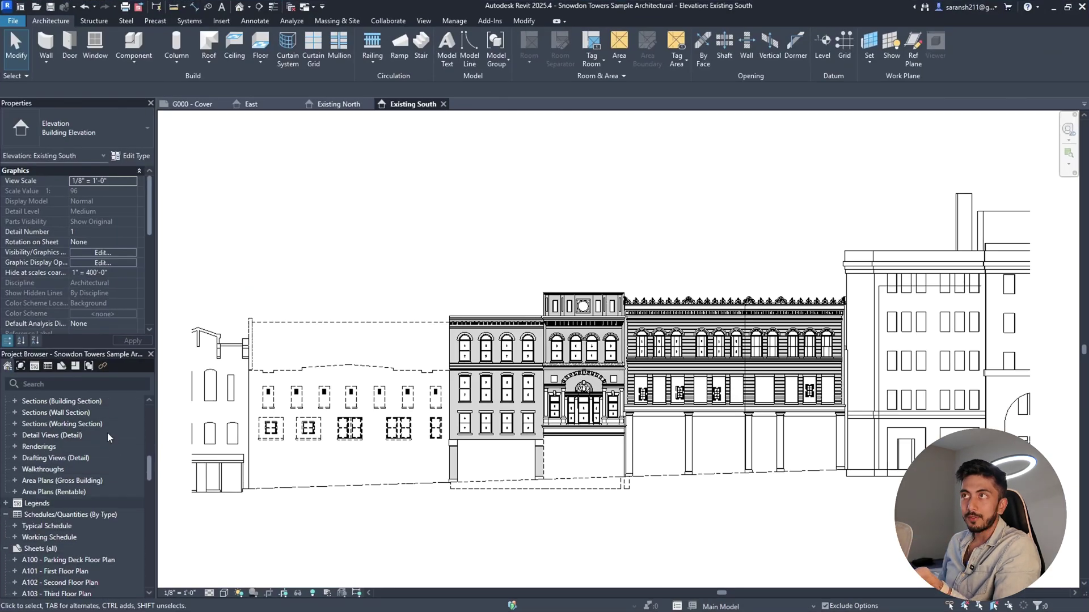
{"action": "left_click", "coordinate": [239, 6]}
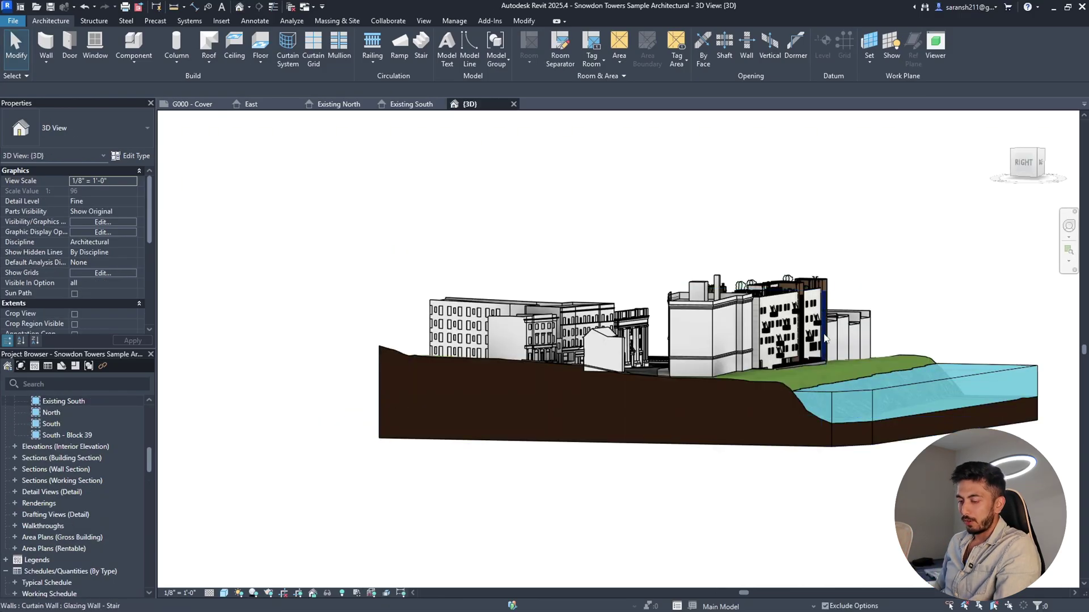
{"action": "left_click_drag", "start_coordinate": [824, 338], "coordinate": [250, 381]}
{"action": "scroll", "coordinate": [529, 376], "scroll_direction": "up", "scroll_amount": 8}
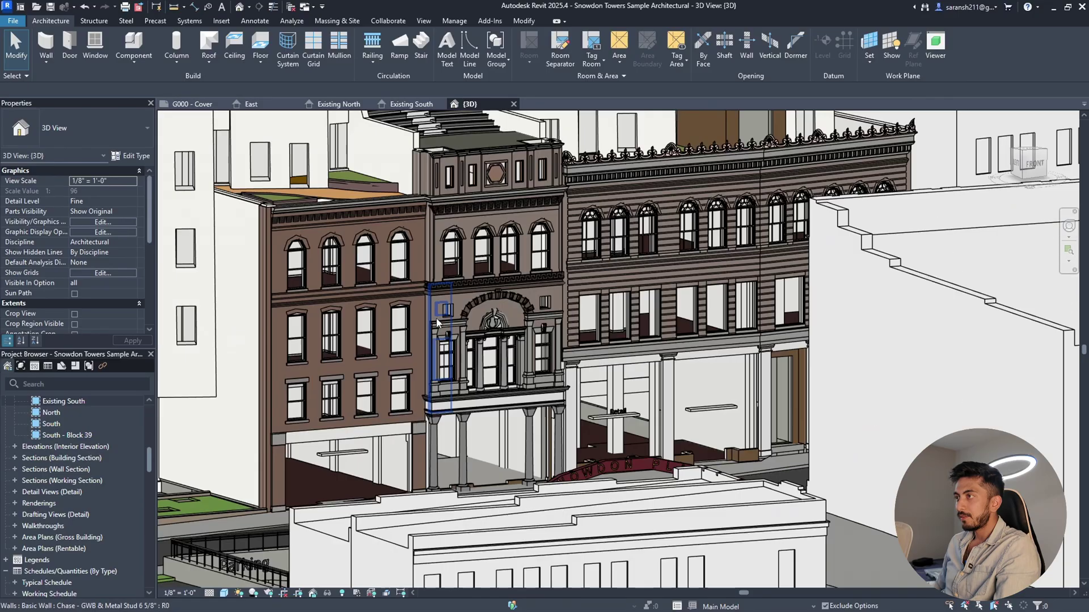
{"action": "scroll", "coordinate": [529, 376], "scroll_direction": "down", "scroll_amount": 8}
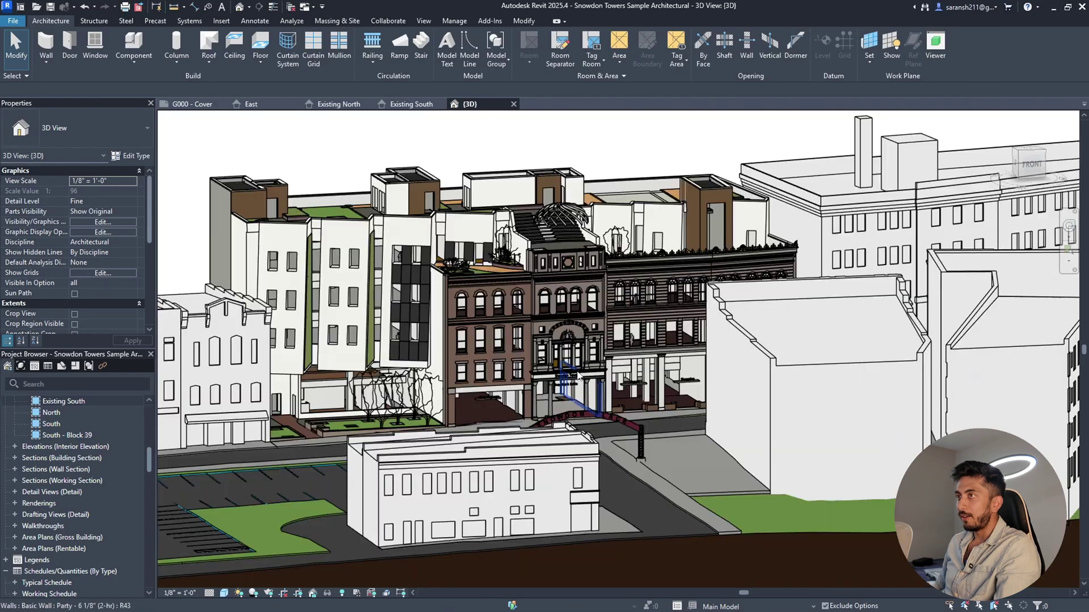
{"action": "left_click_drag", "start_coordinate": [579, 376], "coordinate": [621, 332]}
{"action": "scroll", "coordinate": [498, 317], "scroll_direction": "up", "scroll_amount": 4}
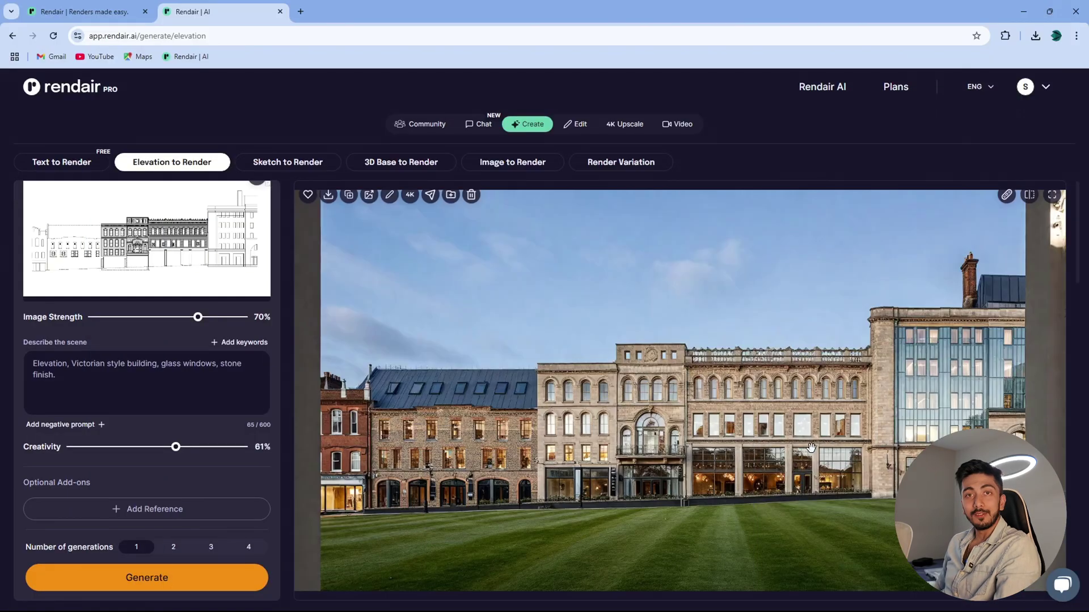
{"action": "mouse_move", "coordinate": [715, 600]}
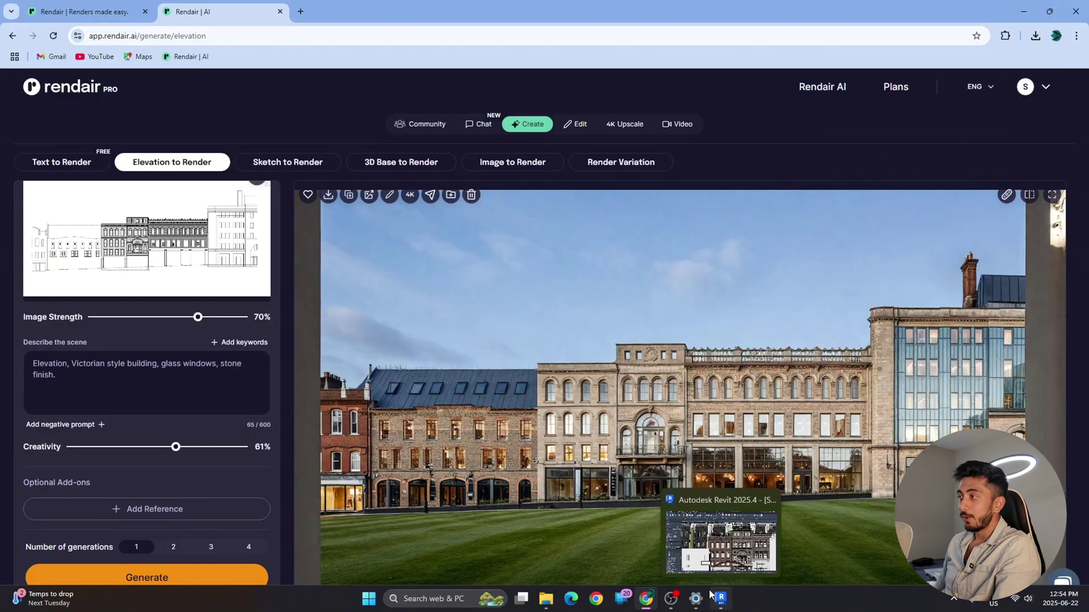
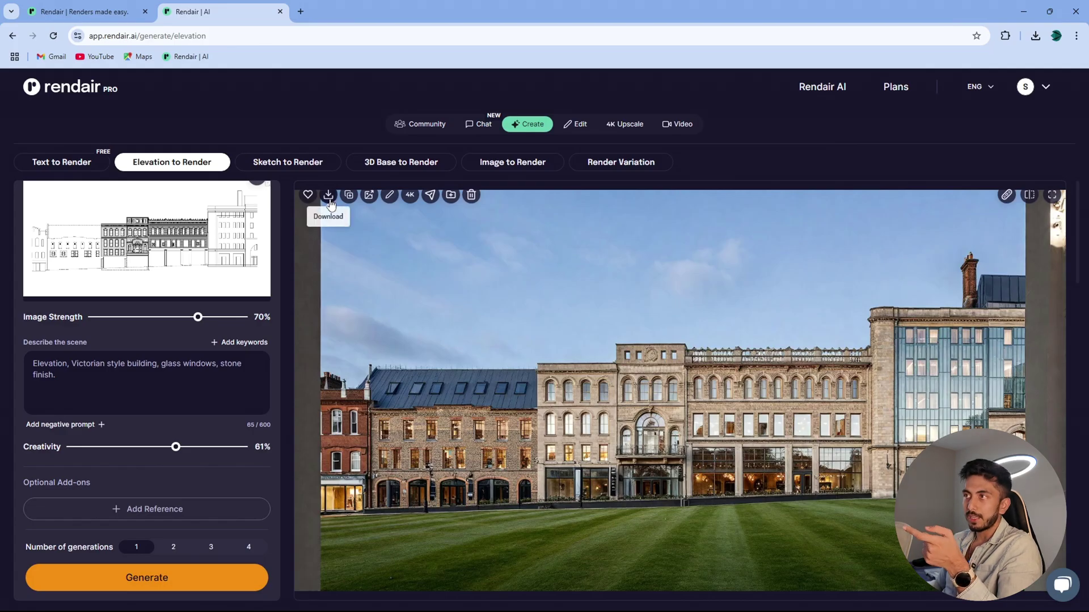
Send the generated elevation render to Upscale and Enhance and generate the upscaled version
{"action": "left_click", "coordinate": [410, 198]}
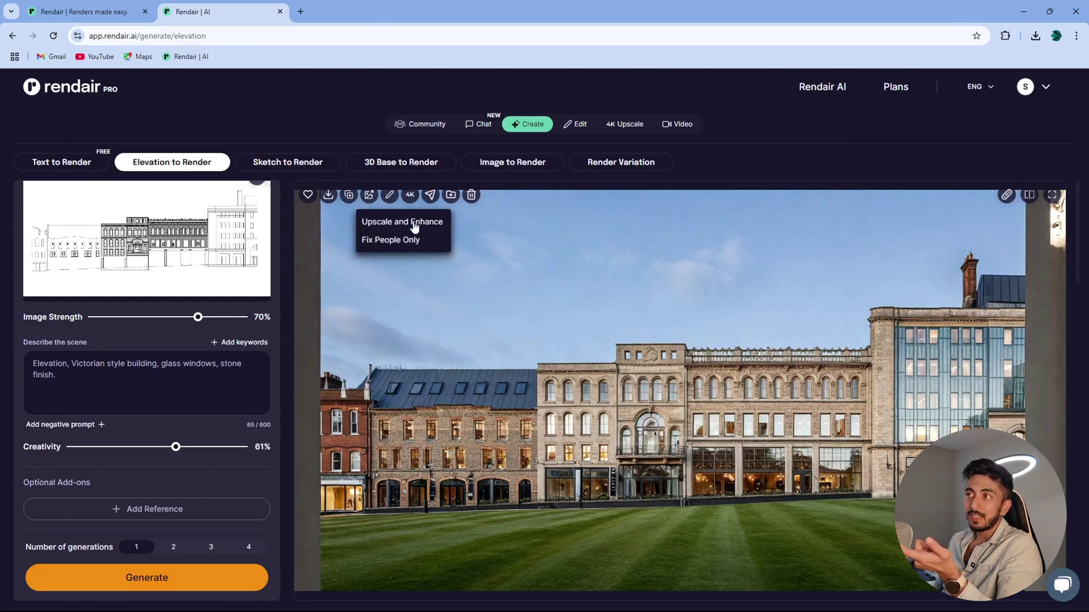
{"action": "left_click", "coordinate": [406, 222]}
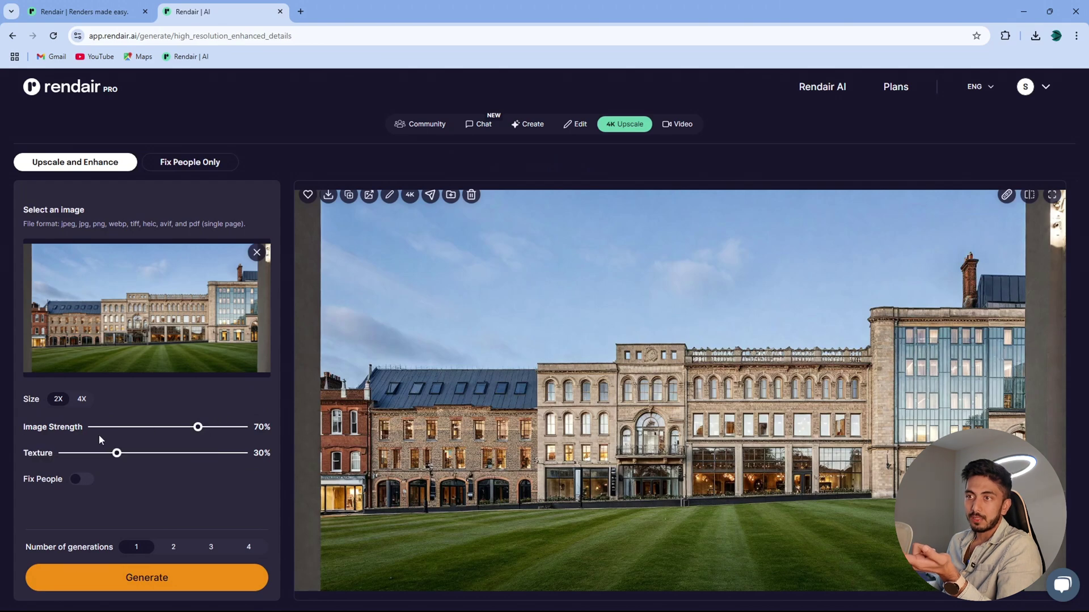
{"action": "left_click", "coordinate": [134, 582]}
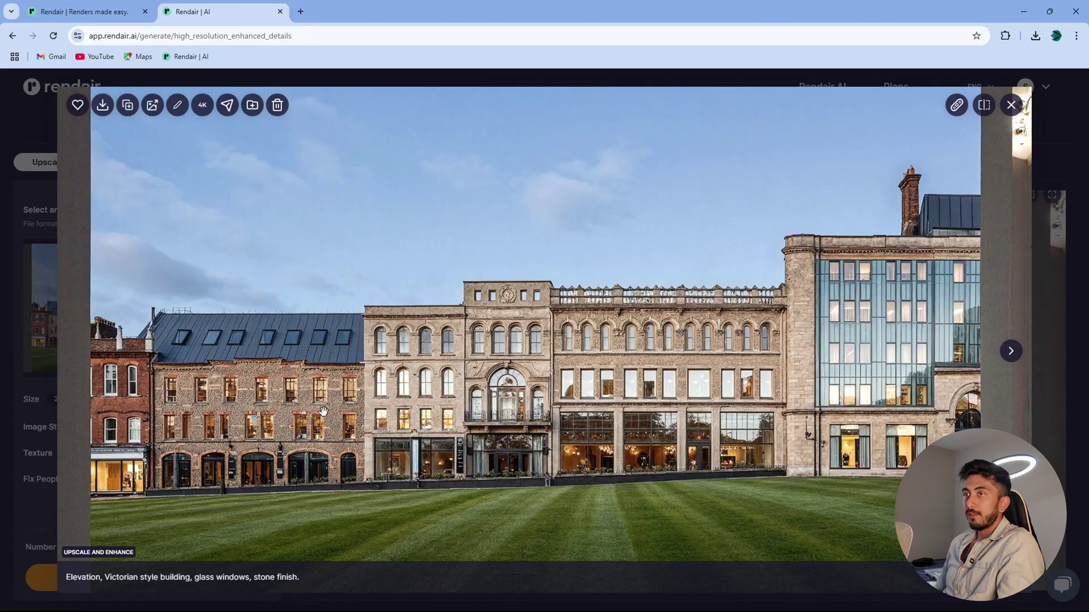
Examine the upscaled elevation render up close, checking the stone texture, windows and arched ground-floor openings
{"action": "scroll", "coordinate": [389, 465], "scroll_direction": "up", "scroll_amount": 3}
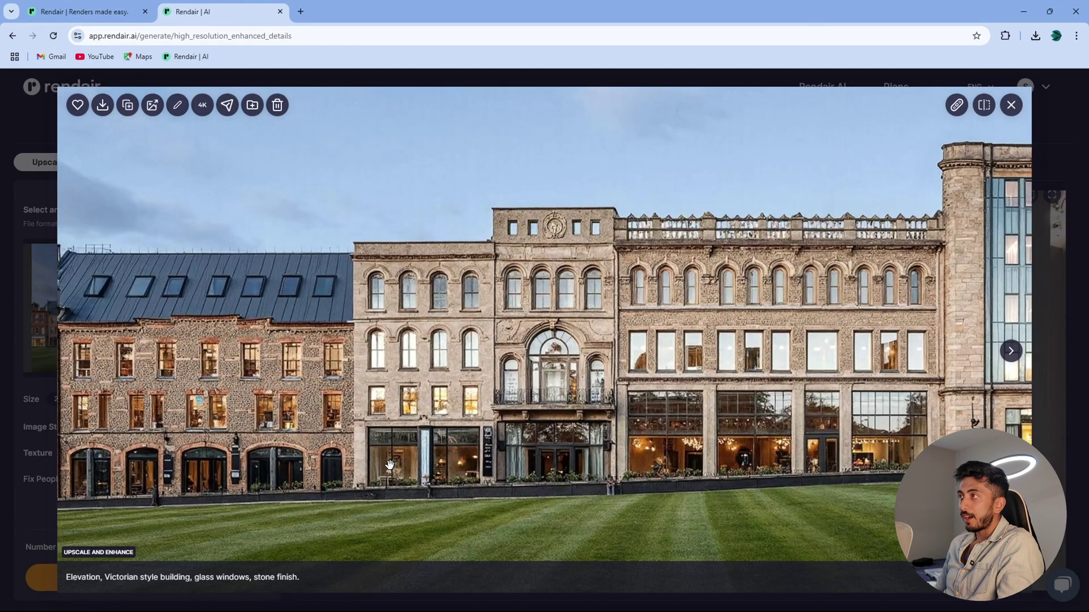
{"action": "scroll", "coordinate": [390, 465], "scroll_direction": "down", "scroll_amount": 3}
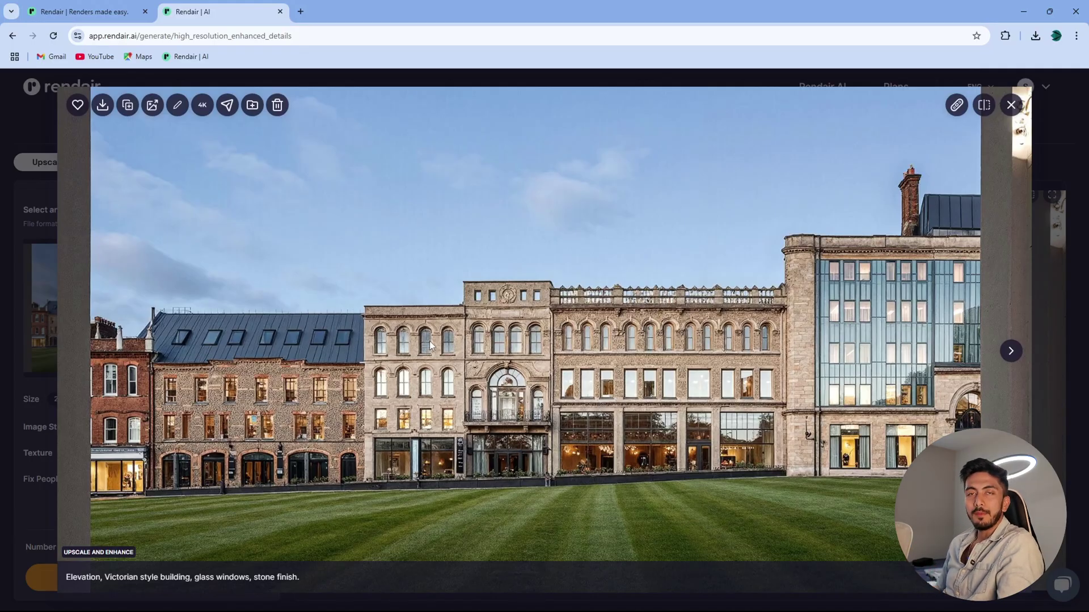
{"action": "scroll", "coordinate": [161, 516], "scroll_direction": "up", "scroll_amount": 5}
{"action": "scroll", "coordinate": [414, 429], "scroll_direction": "up", "scroll_amount": 5}
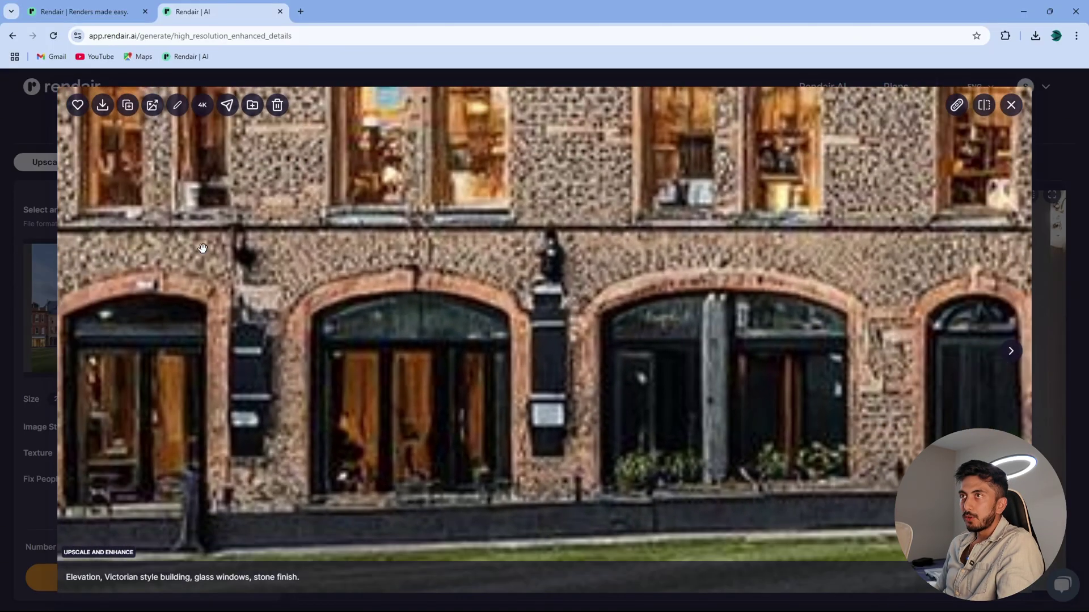
Download the upscaled elevation render and inspect the saved image in a maximized image viewer
{"action": "left_click", "coordinate": [103, 105]}
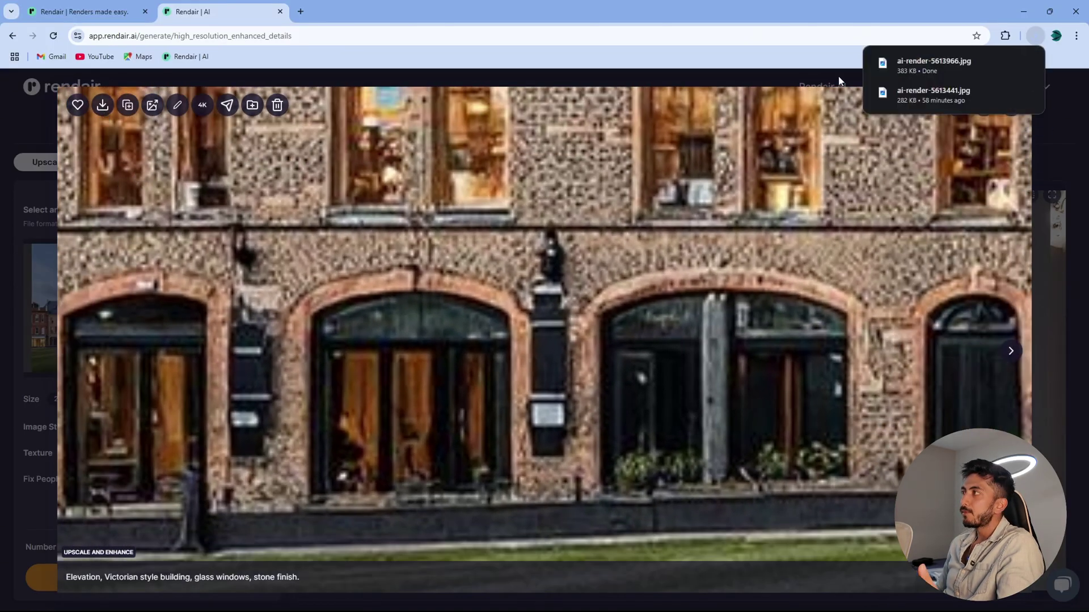
{"action": "left_click", "coordinate": [930, 66]}
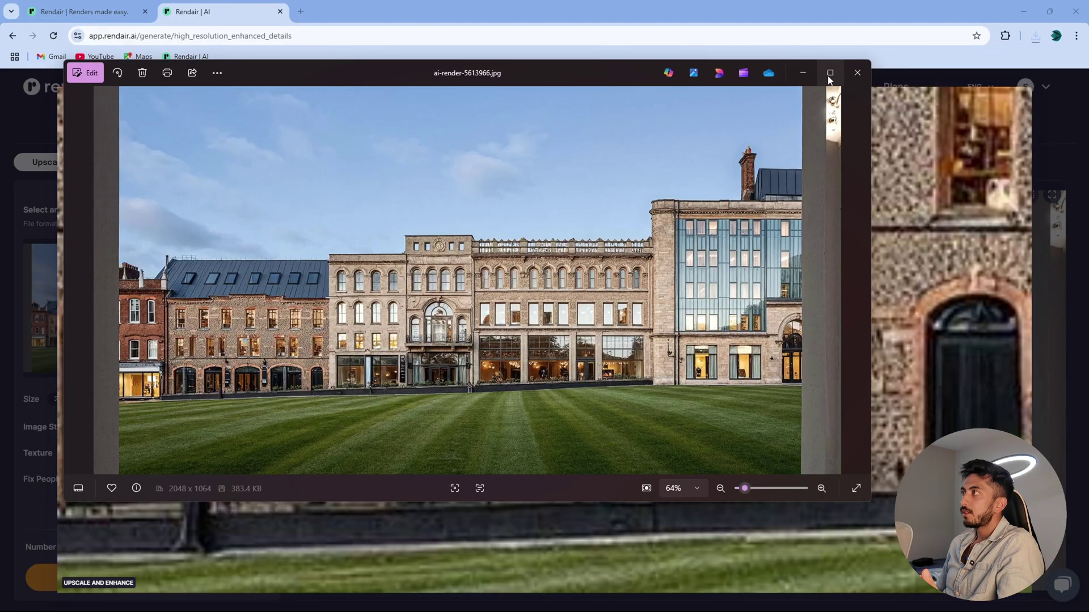
{"action": "left_click", "coordinate": [830, 72]}
{"action": "scroll", "coordinate": [164, 380], "scroll_direction": "up", "scroll_amount": 3}
{"action": "scroll", "coordinate": [168, 383], "scroll_direction": "down", "scroll_amount": 5}
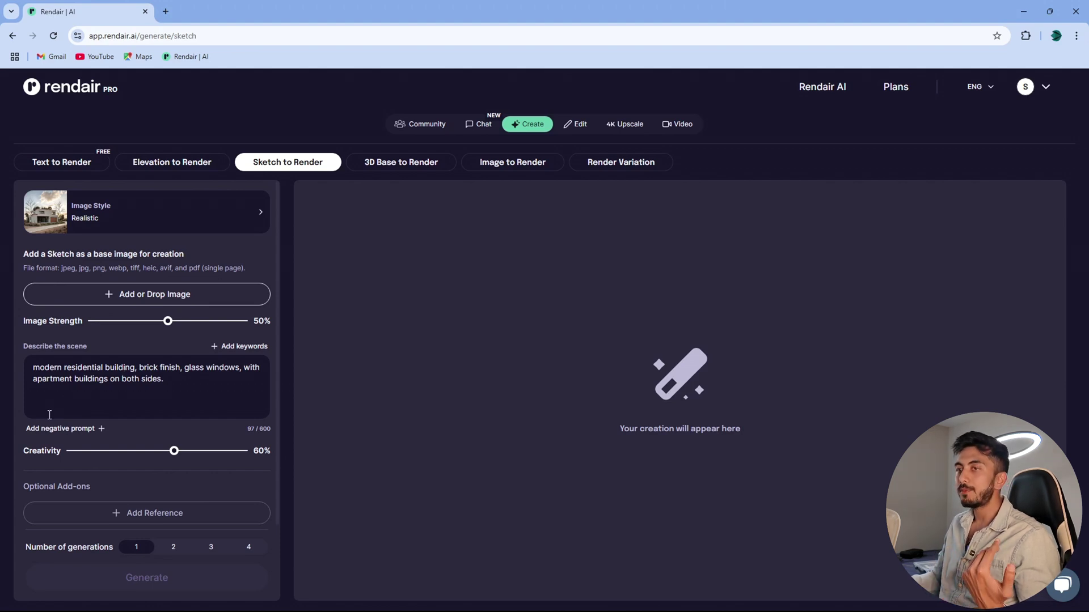
{"action": "left_click", "coordinate": [135, 293]}
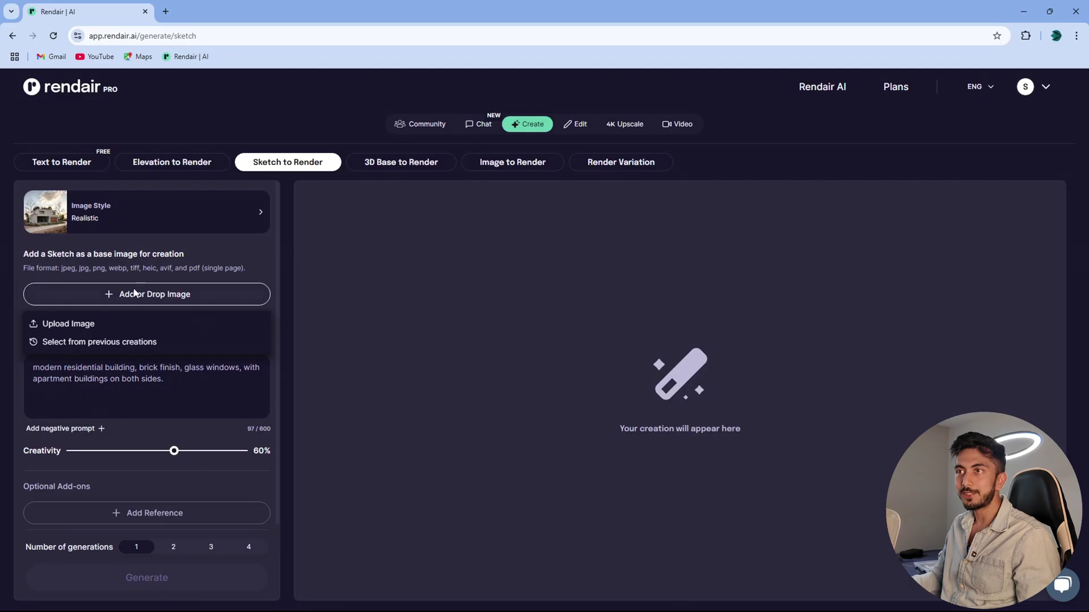
{"action": "left_click", "coordinate": [86, 319]}
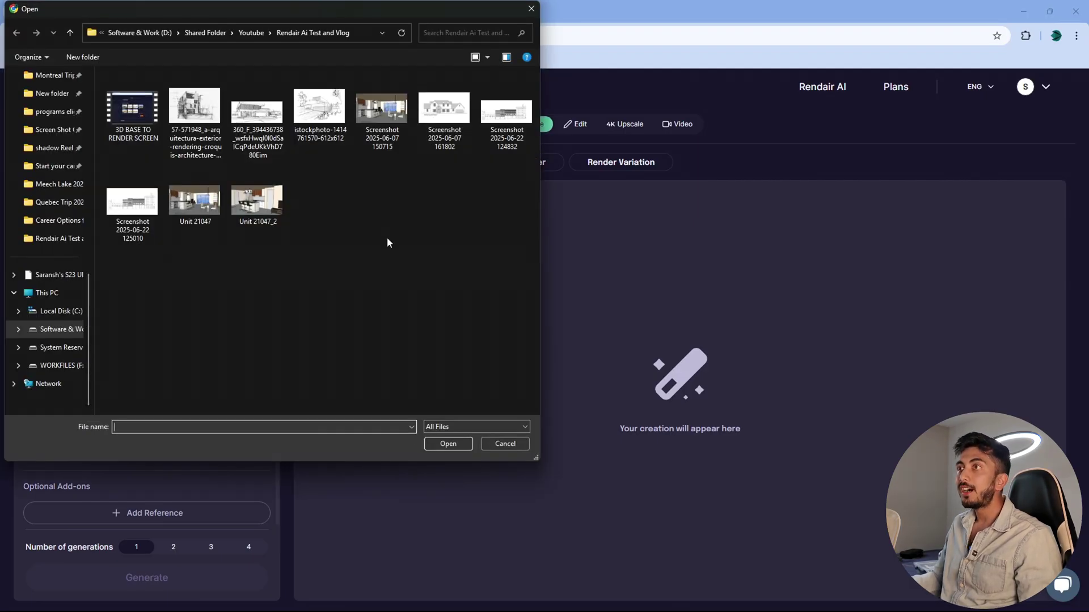
{"action": "left_click", "coordinate": [319, 109]}
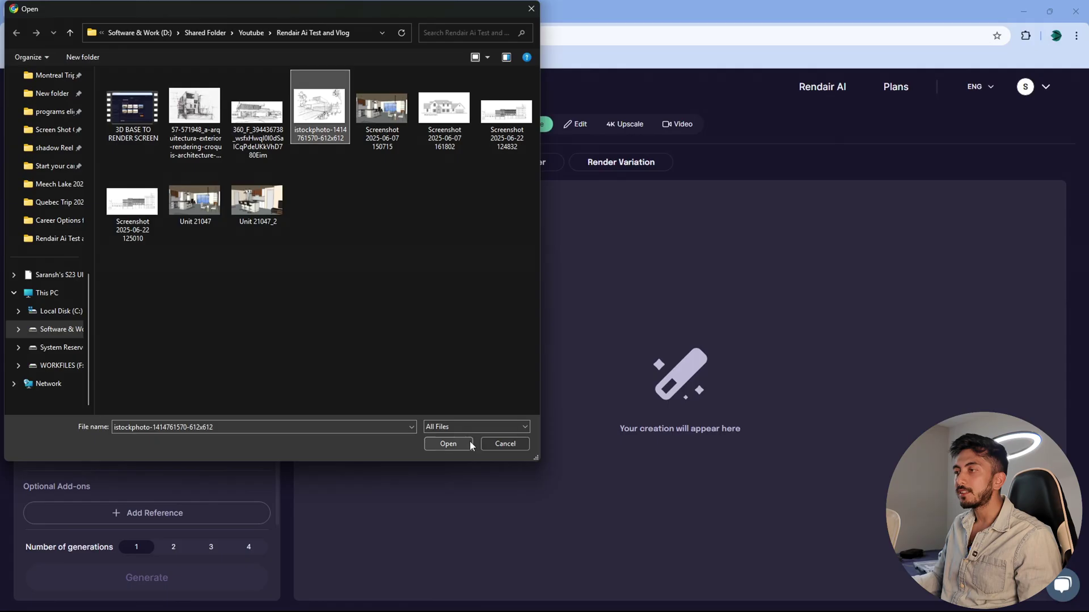
{"action": "left_click", "coordinate": [447, 444]}
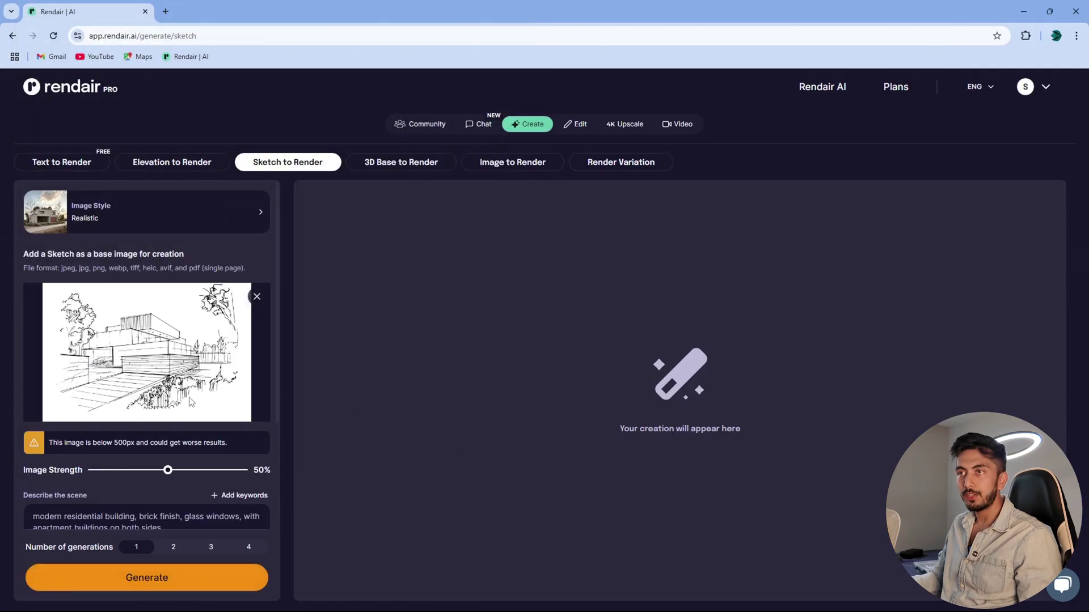
Replace the scene description with "Modern building exterior, stone and metal finish, natural landscape" and generate the sketch render
{"action": "scroll", "coordinate": [192, 402], "scroll_direction": "down", "scroll_amount": 3}
{"action": "left_click_drag", "start_coordinate": [182, 377], "coordinate": [1, 370]}
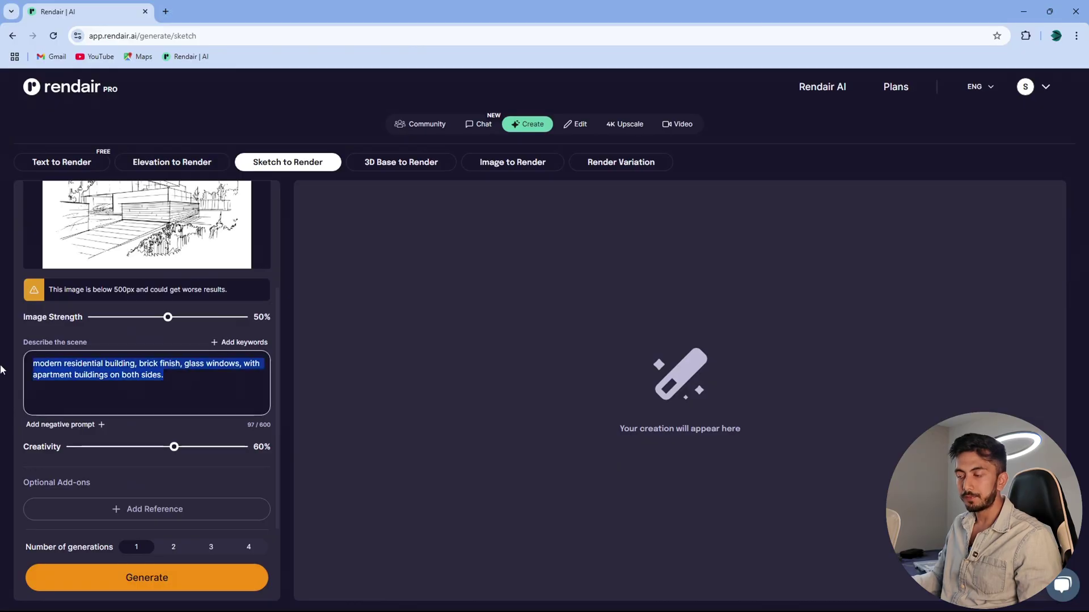
{"action": "key", "text": "BackSpace"}
{"action": "scroll", "coordinate": [51, 368], "scroll_direction": "up", "scroll_amount": 3}
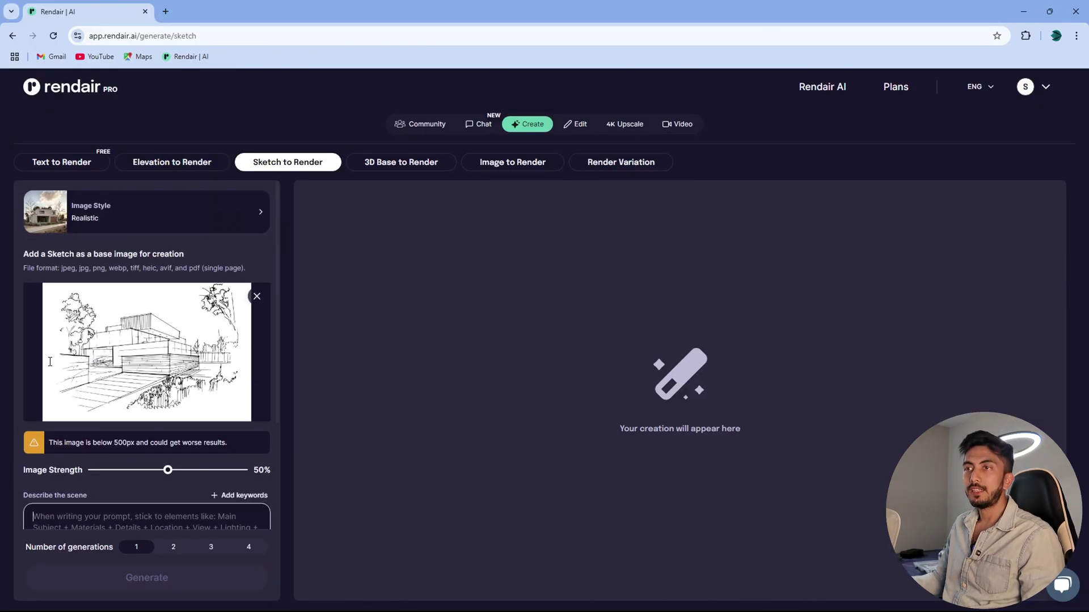
{"action": "scroll", "coordinate": [52, 368], "scroll_direction": "down", "scroll_amount": 3}
{"action": "left_click", "coordinate": [126, 407]}
{"action": "type", "text": "Modern building exterior, stone and metal finish, natural lan"}
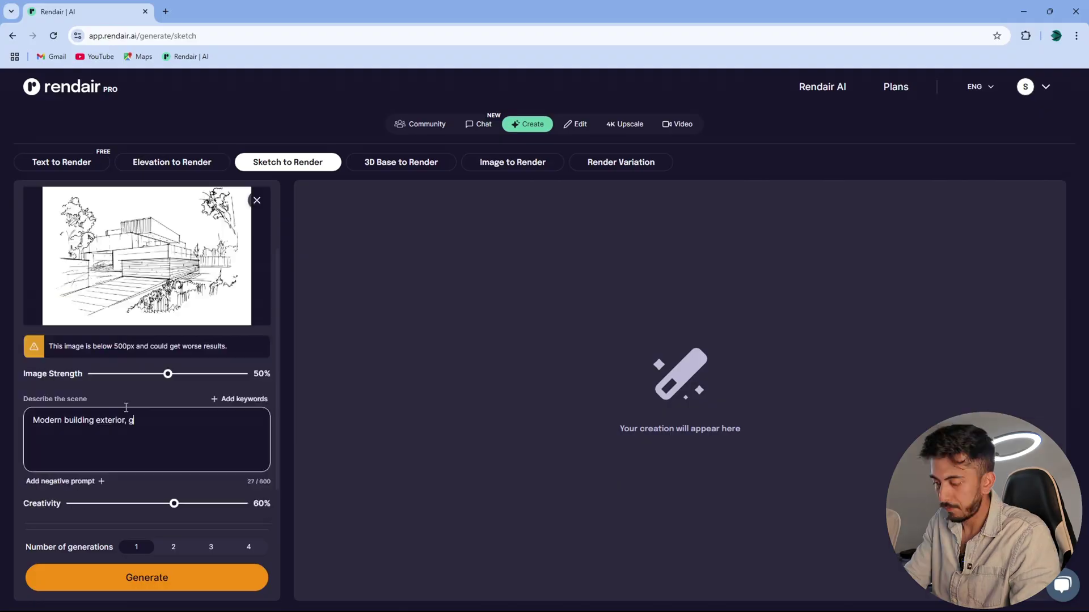
{"action": "type", "text": "dscape"}
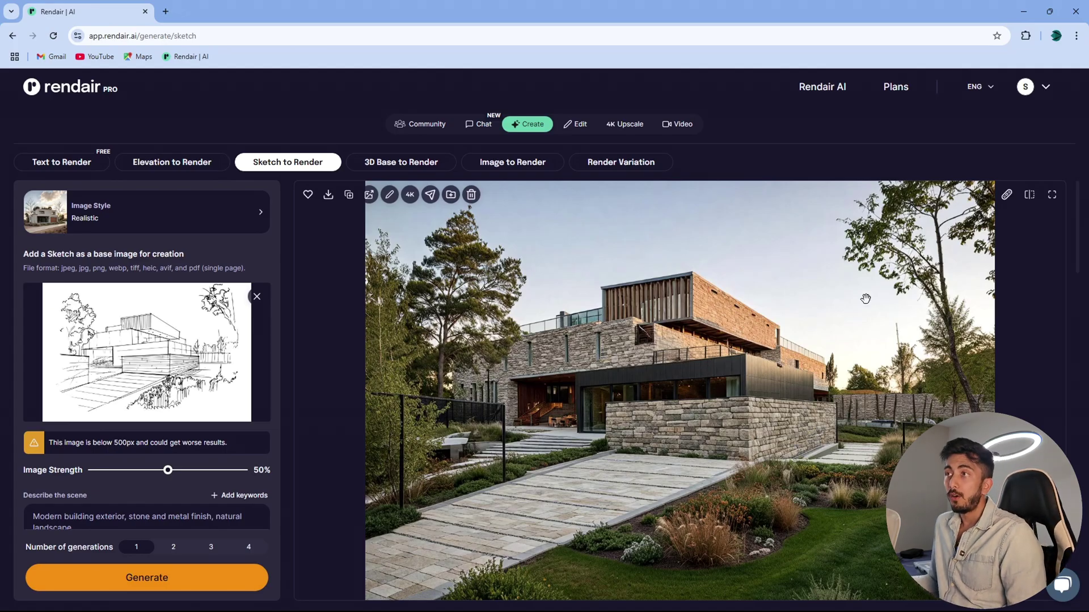
Open the newest Sketch to Render result from the generations gallery to view it enlarged
{"action": "scroll", "coordinate": [787, 343], "scroll_direction": "down", "scroll_amount": 5}
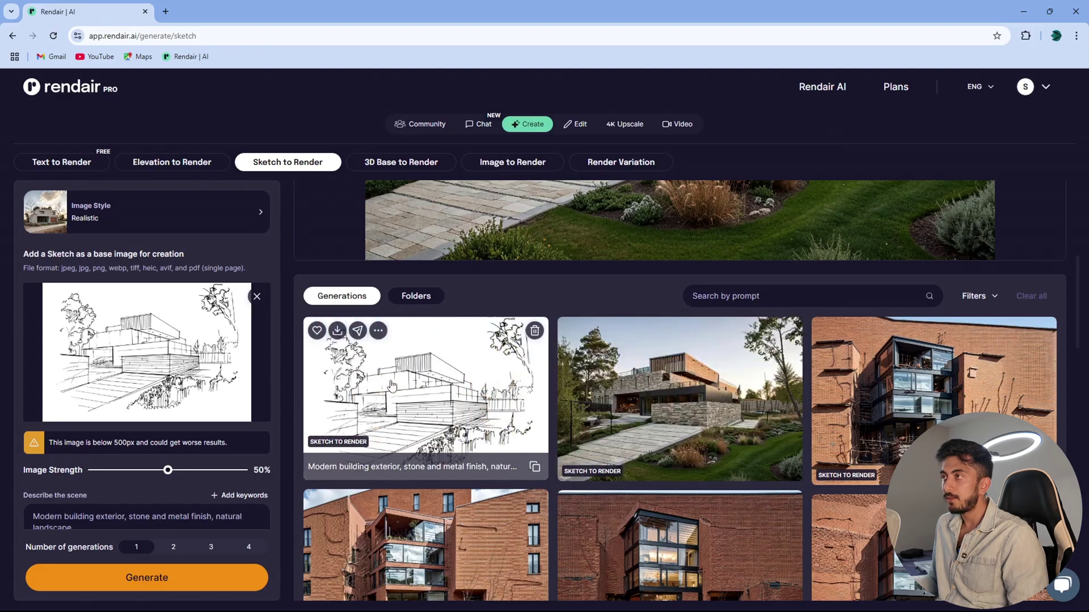
{"action": "left_click", "coordinate": [392, 385]}
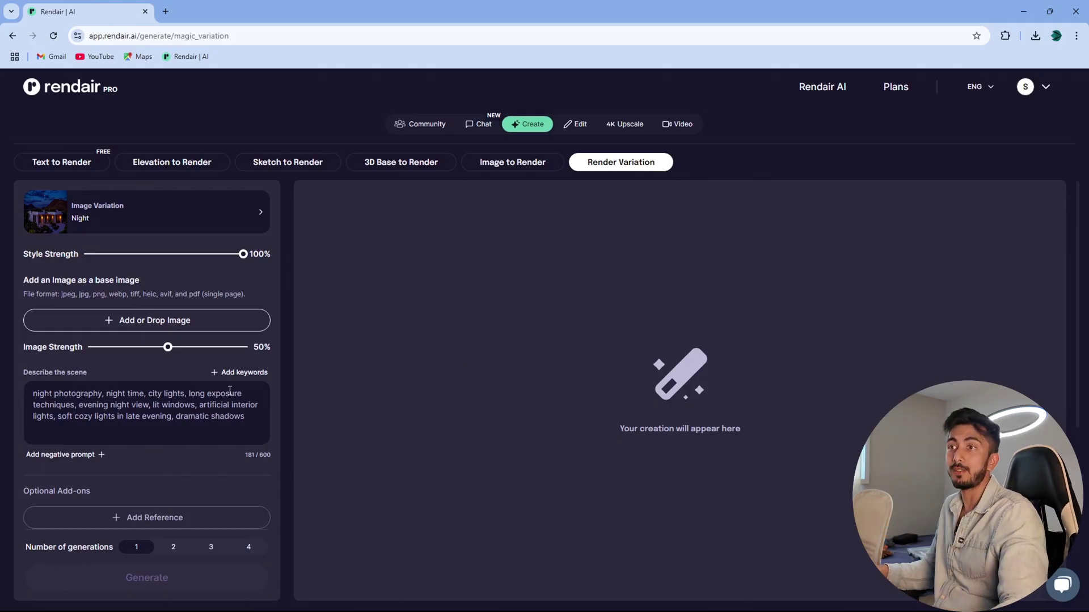
Upload the image "new edited 2" from the bungalows renders folder on the WORKFILES drive as the Render Variation base image
{"action": "left_click", "coordinate": [184, 322]}
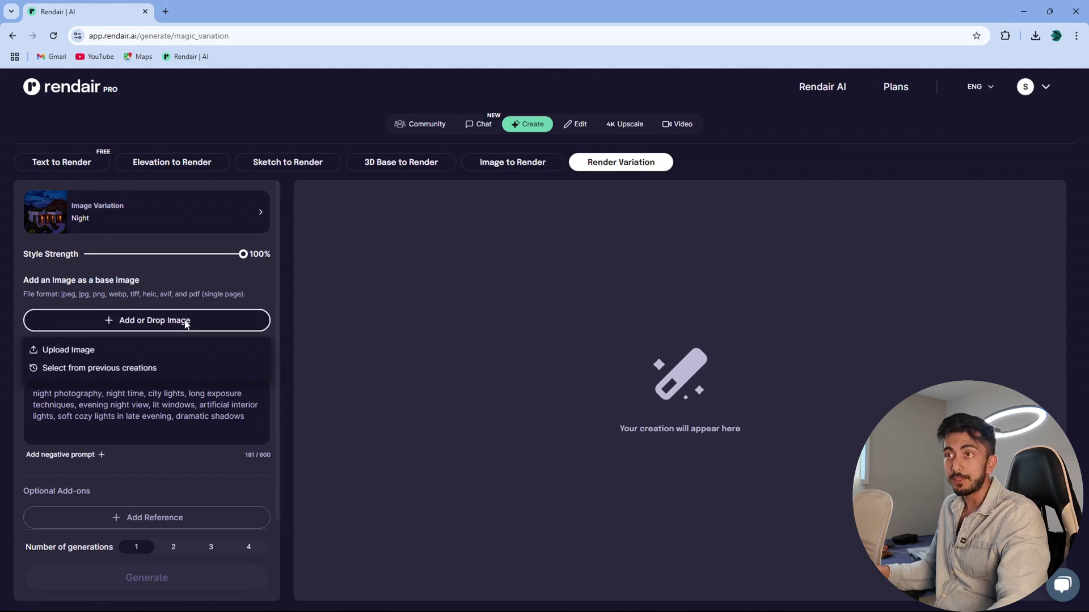
{"action": "left_click", "coordinate": [73, 349]}
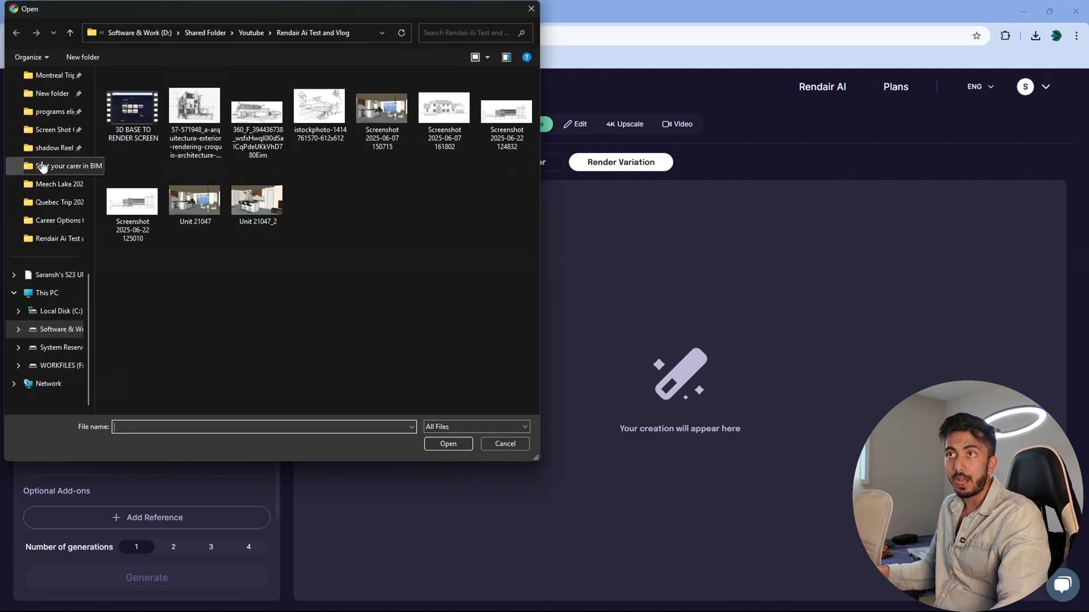
{"action": "scroll", "coordinate": [47, 173], "scroll_direction": "up", "scroll_amount": 5}
{"action": "scroll", "coordinate": [34, 284], "scroll_direction": "down", "scroll_amount": 5}
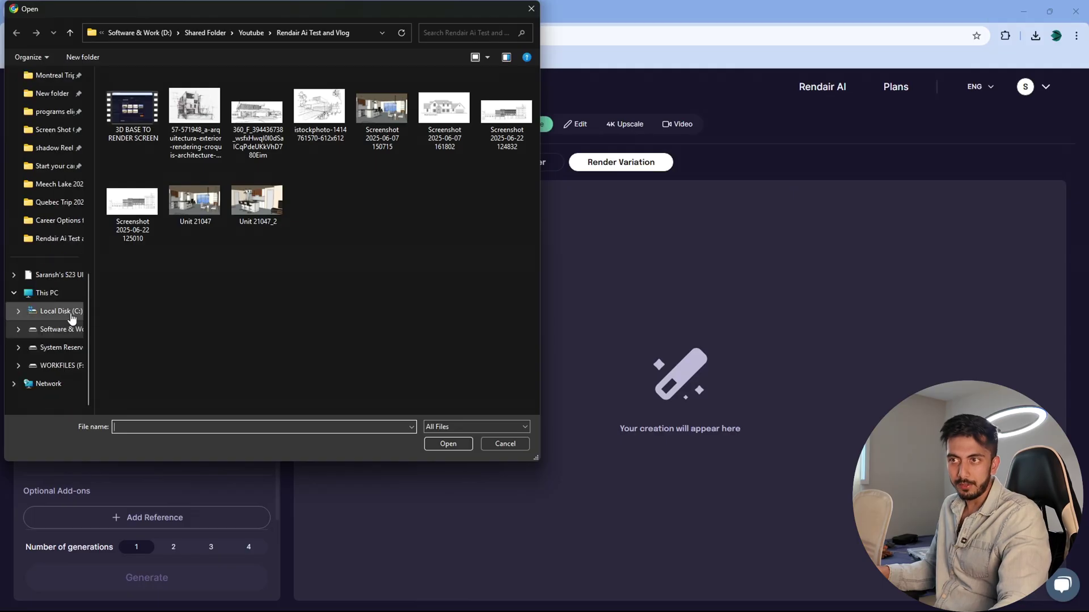
{"action": "left_click", "coordinate": [63, 366]}
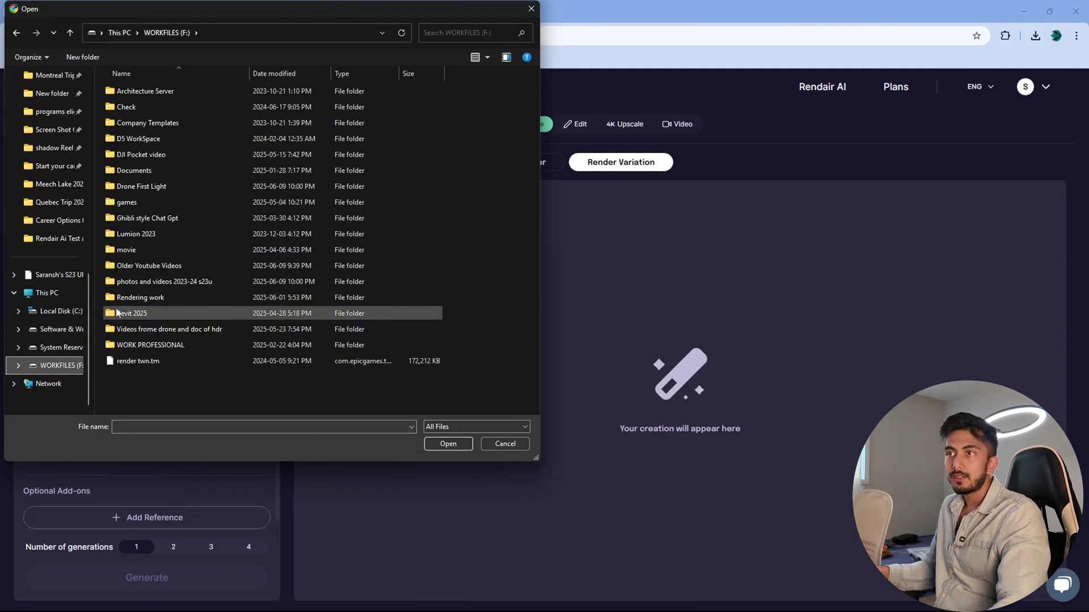
{"action": "double_click", "coordinate": [117, 300]}
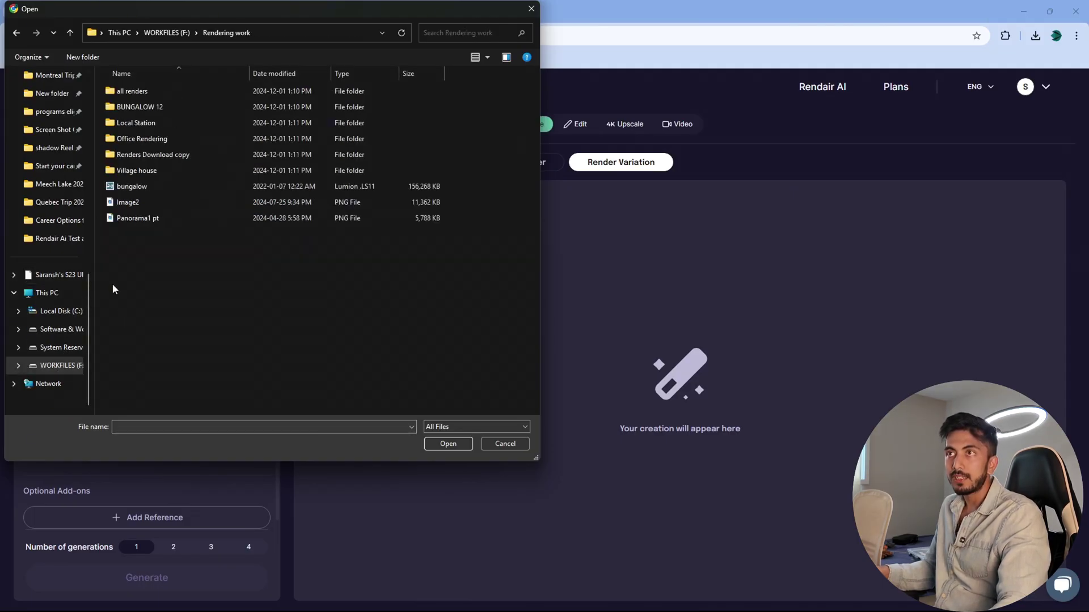
{"action": "double_click", "coordinate": [127, 91]}
{"action": "double_click", "coordinate": [127, 91]}
{"action": "double_click", "coordinate": [125, 92]}
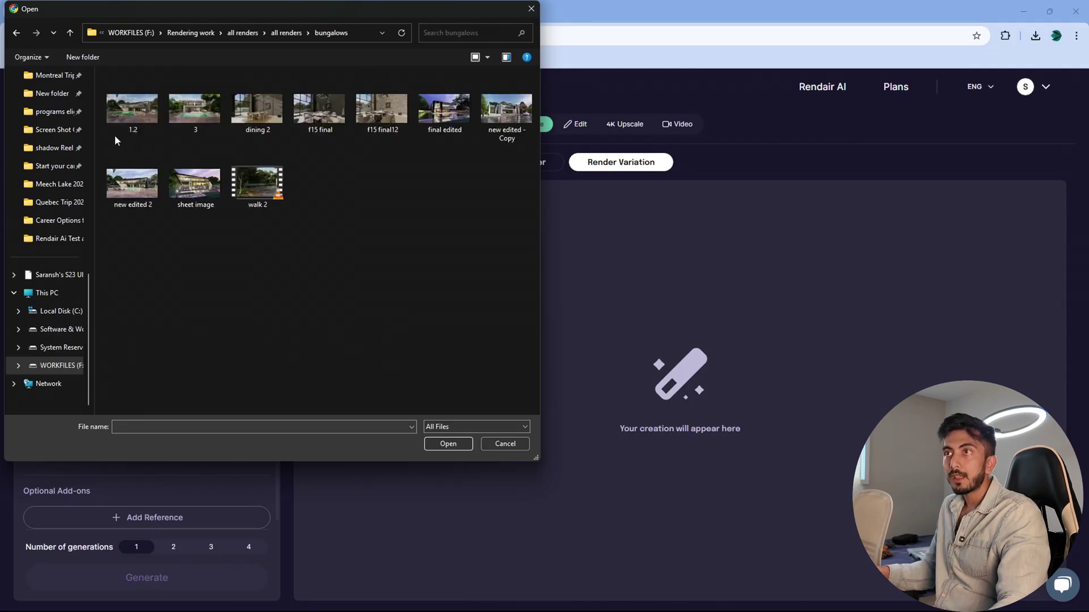
{"action": "left_click", "coordinate": [204, 108]}
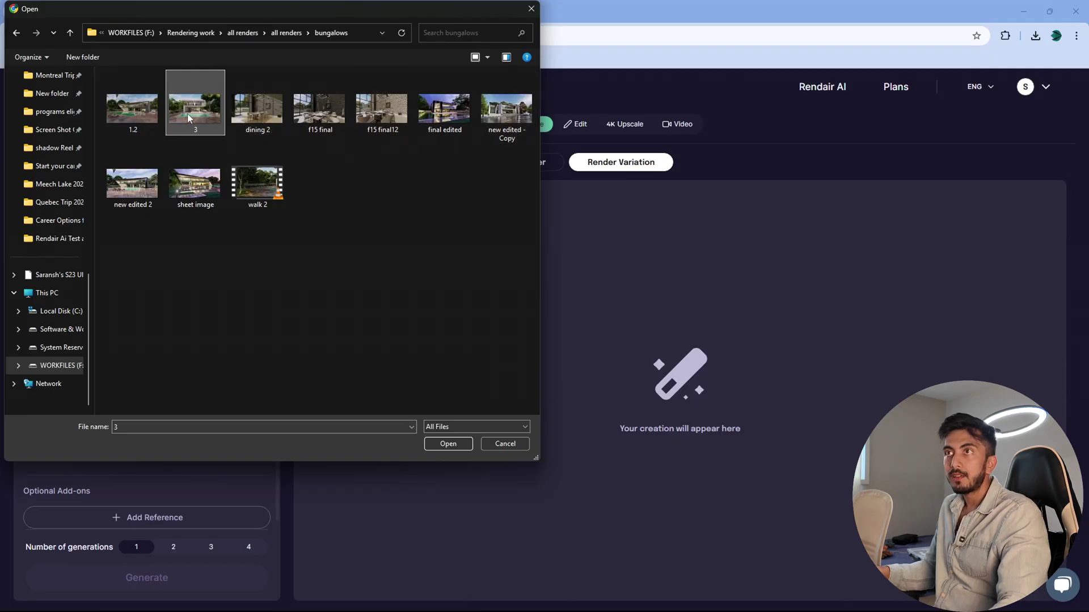
{"action": "left_click", "coordinate": [124, 178]}
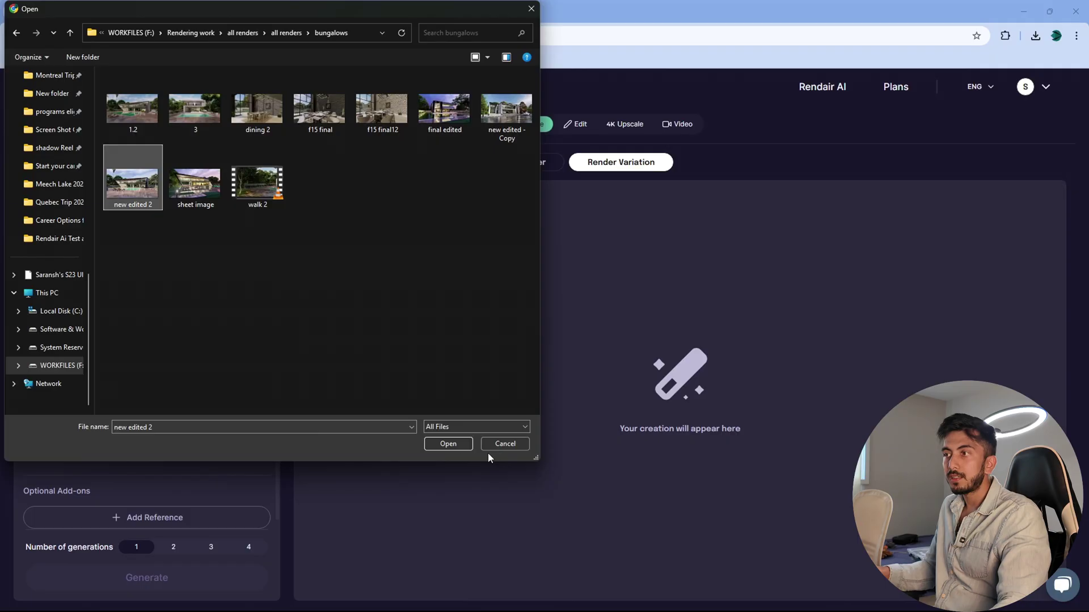
{"action": "left_click", "coordinate": [447, 444]}
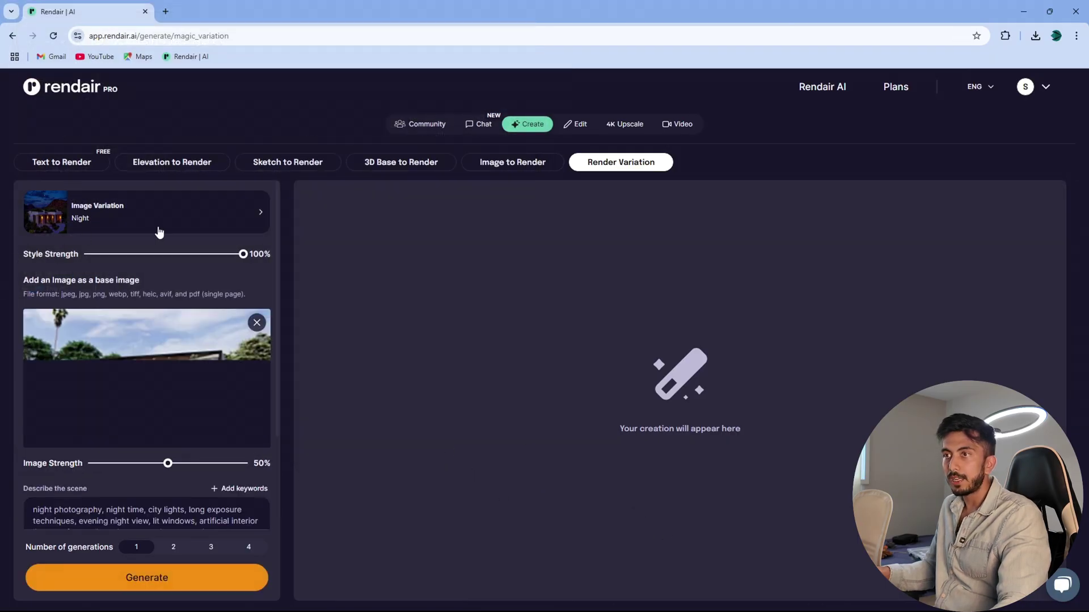
Review the available image variations and confirm Night as the variation style for the bungalow image
{"action": "left_click", "coordinate": [102, 220]}
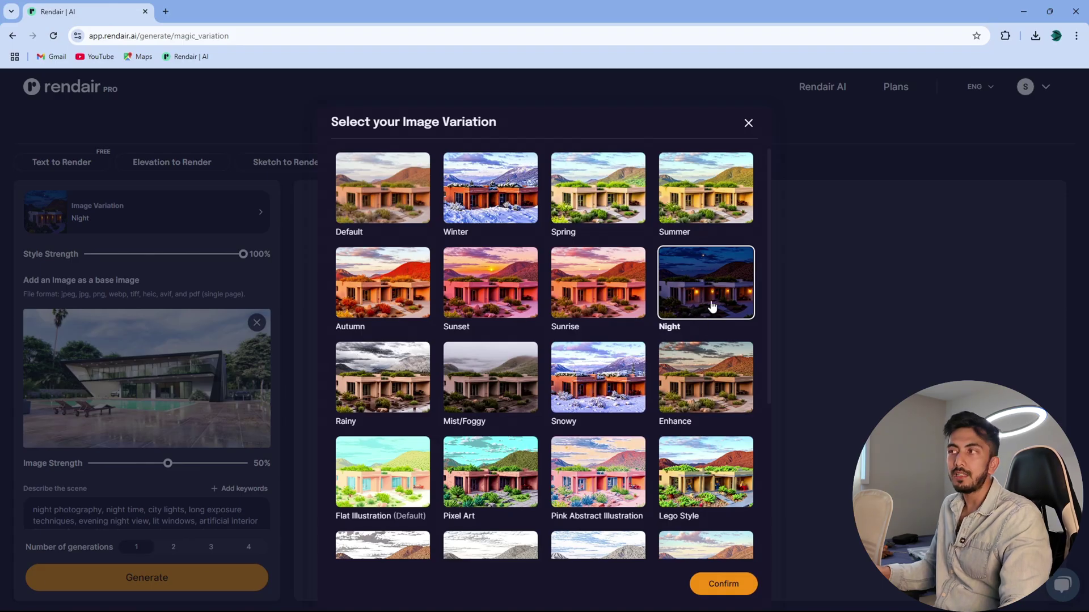
{"action": "left_click", "coordinate": [725, 580]}
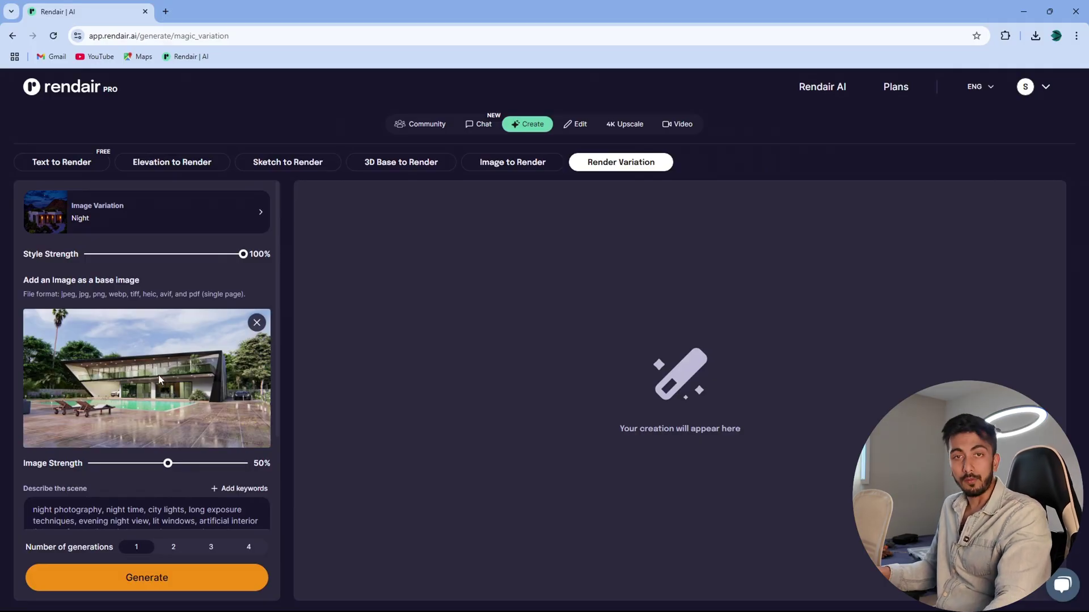
{"action": "scroll", "coordinate": [158, 376], "scroll_direction": "down", "scroll_amount": 3}
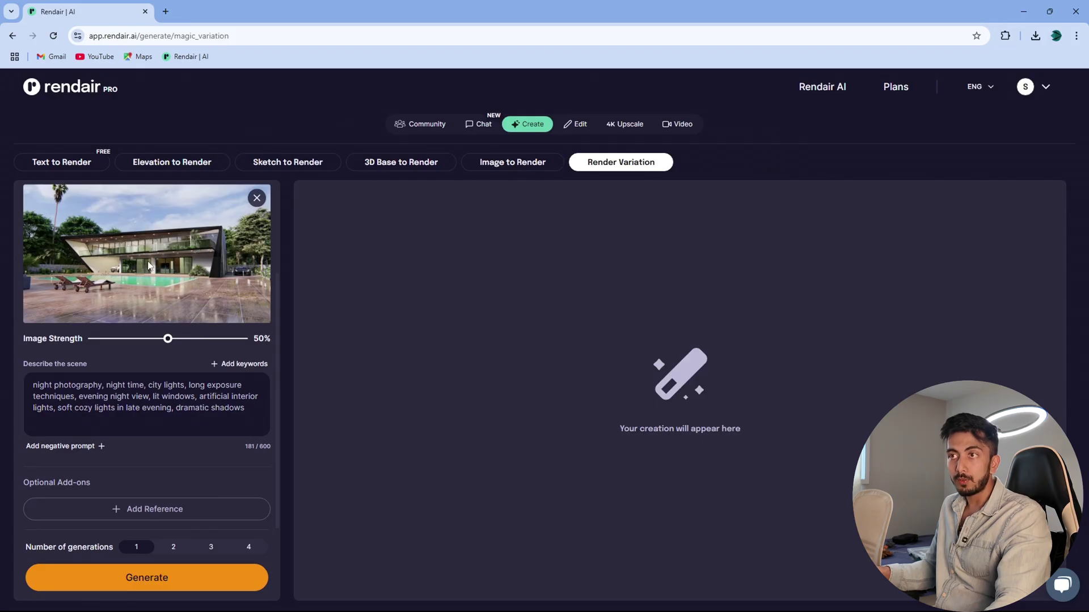
{"action": "scroll", "coordinate": [149, 265], "scroll_direction": "up", "scroll_amount": 3}
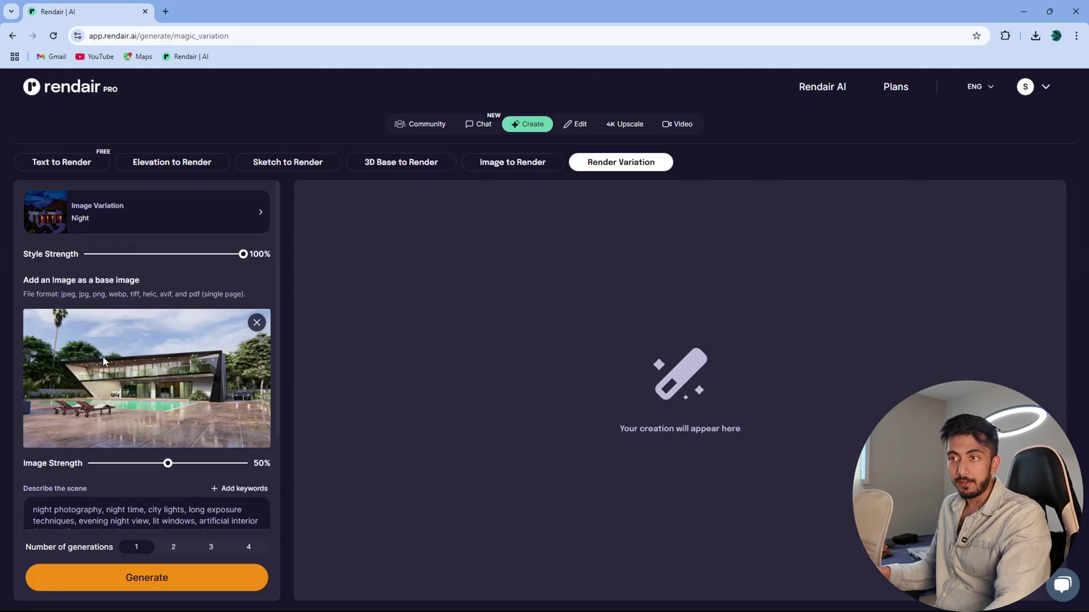
Add the keywords "Elevation Frontal View" and "Residential Building" to the night scene description
{"action": "scroll", "coordinate": [173, 450], "scroll_direction": "down", "scroll_amount": 3}
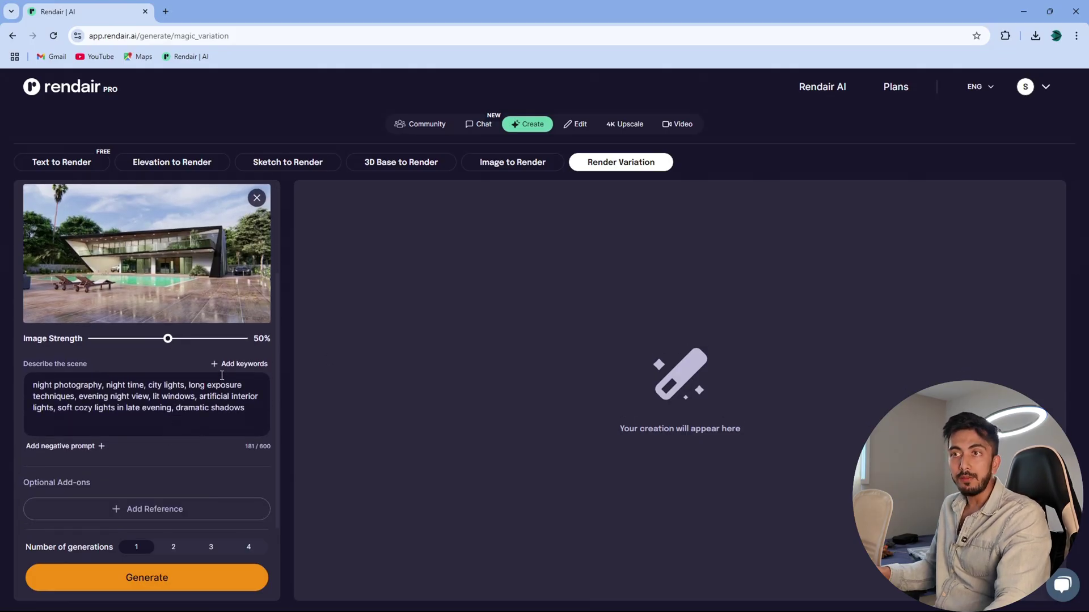
{"action": "left_click", "coordinate": [50, 388]}
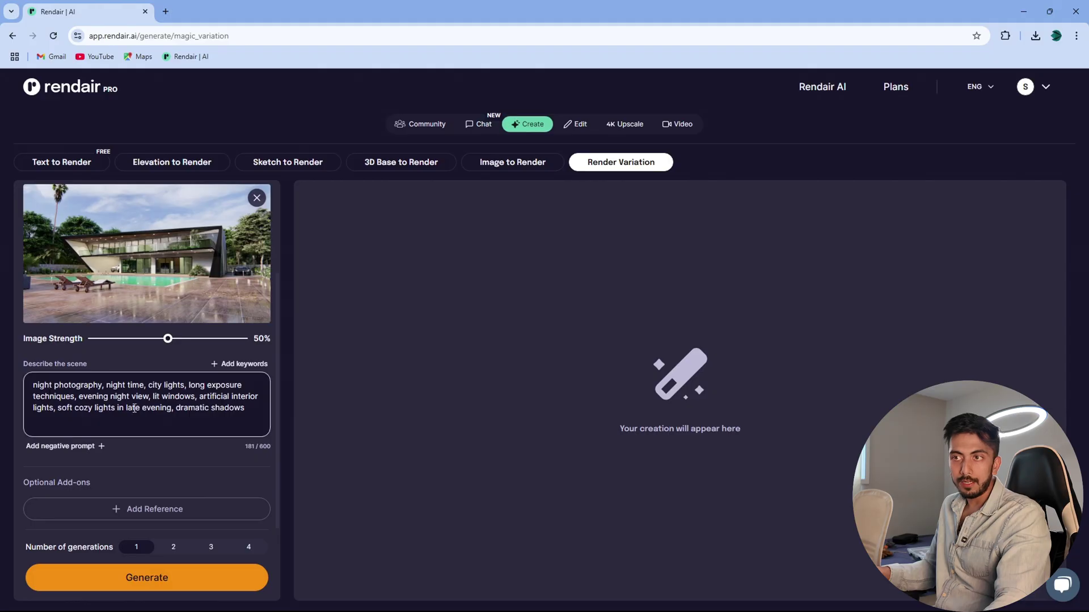
{"action": "left_click", "coordinate": [242, 364]}
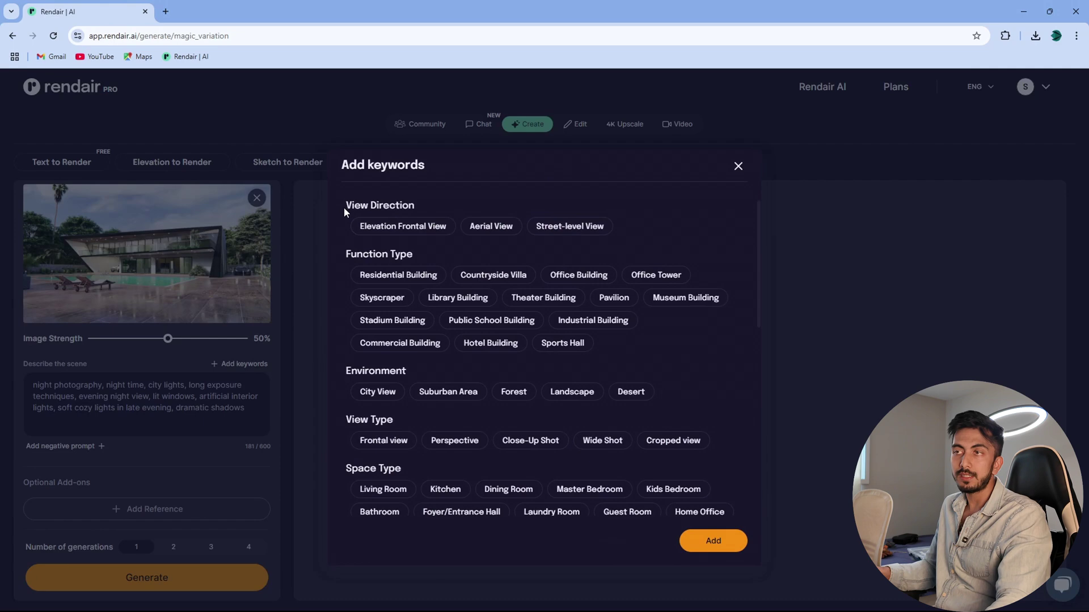
{"action": "left_click", "coordinate": [376, 232]}
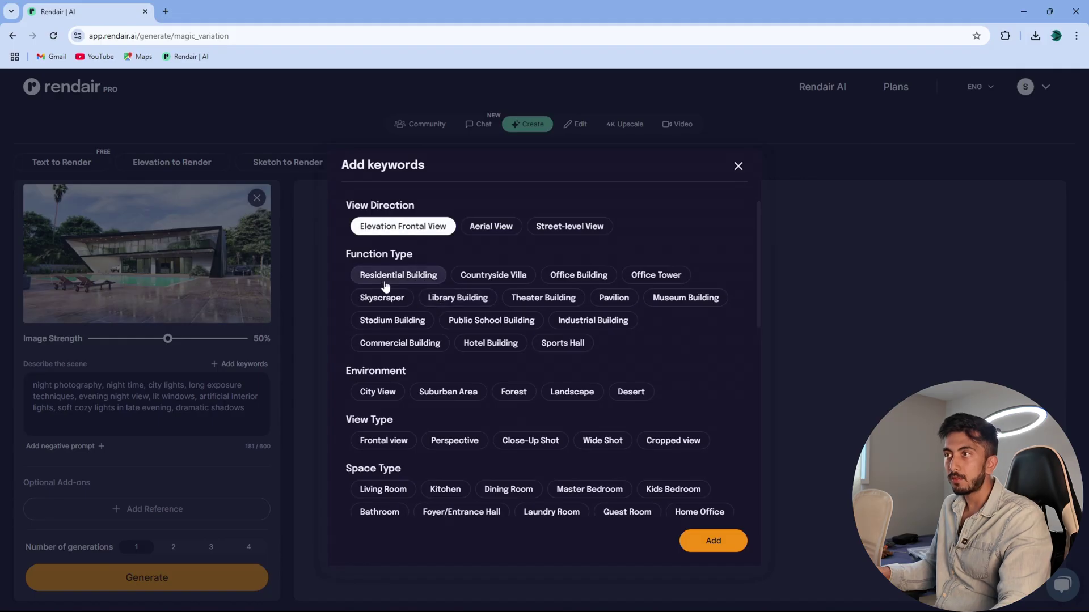
{"action": "left_click", "coordinate": [426, 278]}
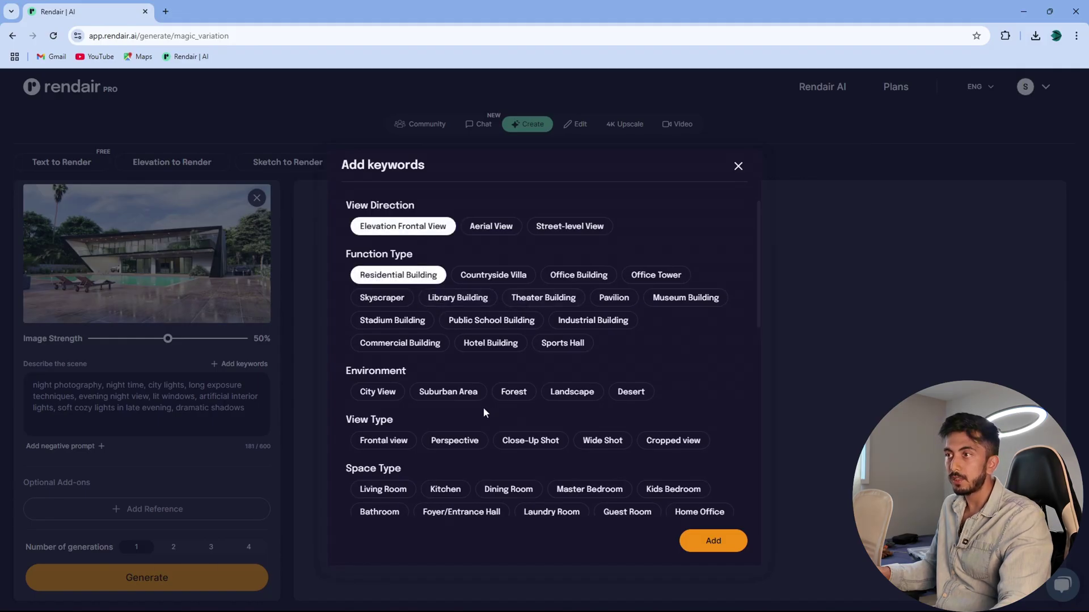
{"action": "scroll", "coordinate": [441, 417], "scroll_direction": "down", "scroll_amount": 1}
{"action": "scroll", "coordinate": [441, 417], "scroll_direction": "down", "scroll_amount": 2}
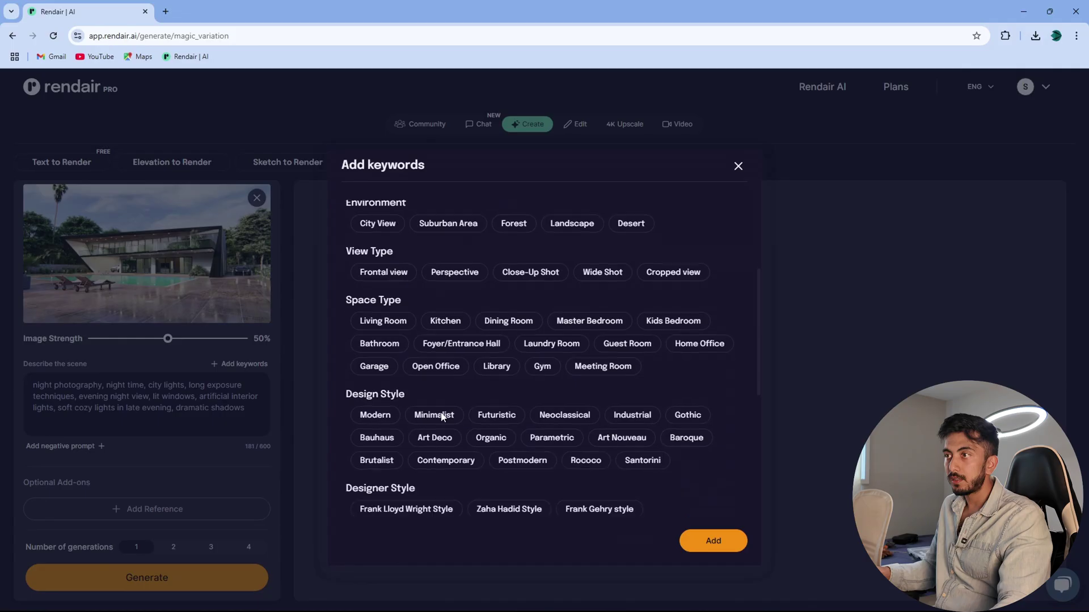
{"action": "scroll", "coordinate": [445, 424], "scroll_direction": "down", "scroll_amount": 2}
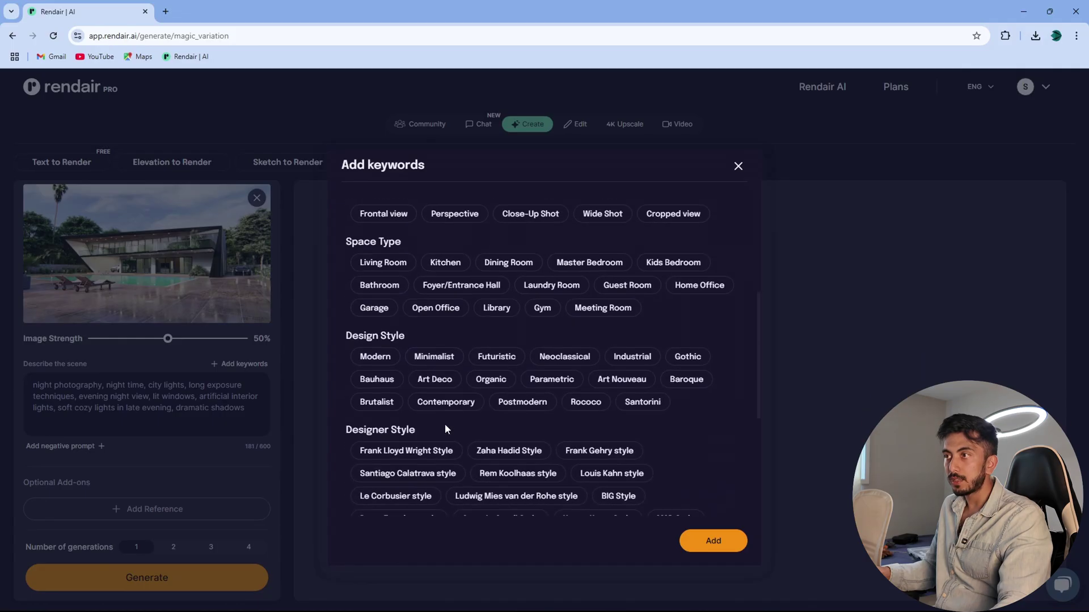
{"action": "key", "text": "Escape"}
Set the image strength to 60% and the number of generations to 2, and generate the night variations
{"action": "scroll", "coordinate": [124, 282], "scroll_direction": "up", "scroll_amount": 3}
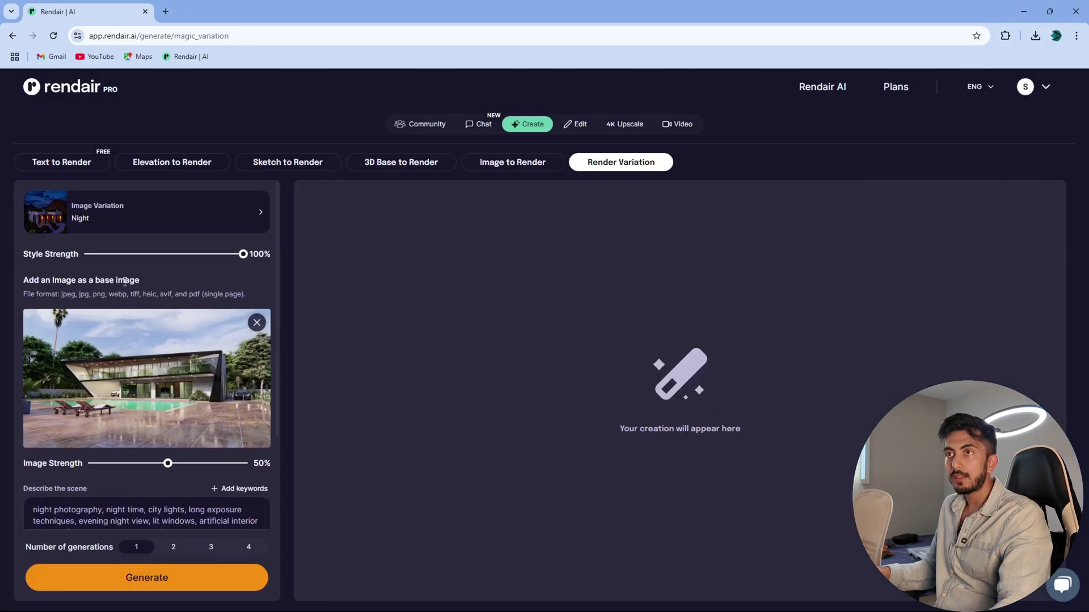
{"action": "scroll", "coordinate": [228, 314], "scroll_direction": "down", "scroll_amount": 2}
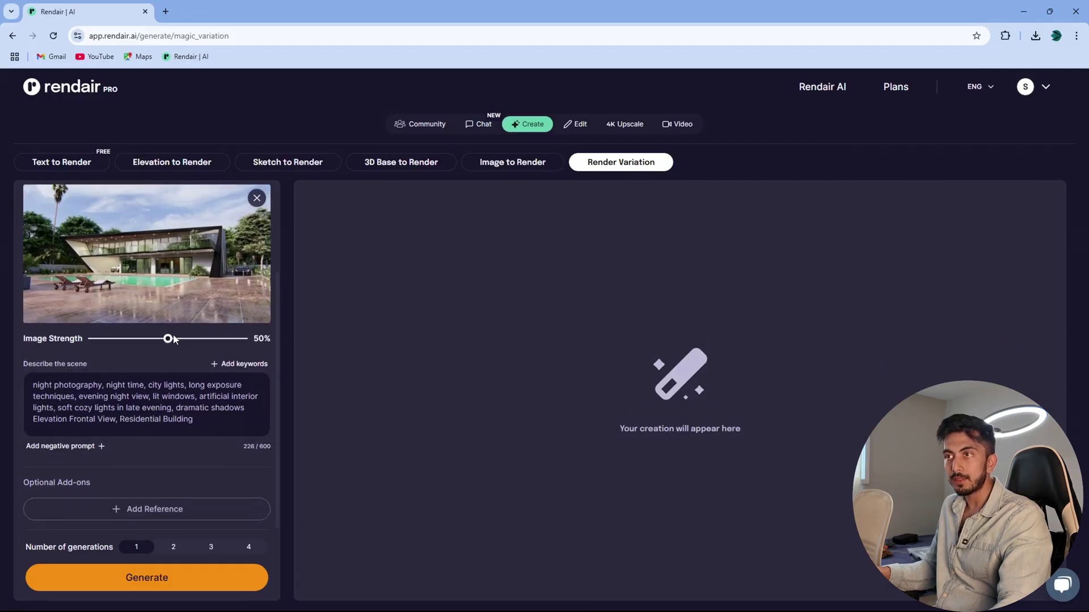
{"action": "left_click_drag", "start_coordinate": [171, 339], "coordinate": [184, 341]}
{"action": "left_click", "coordinate": [174, 547]}
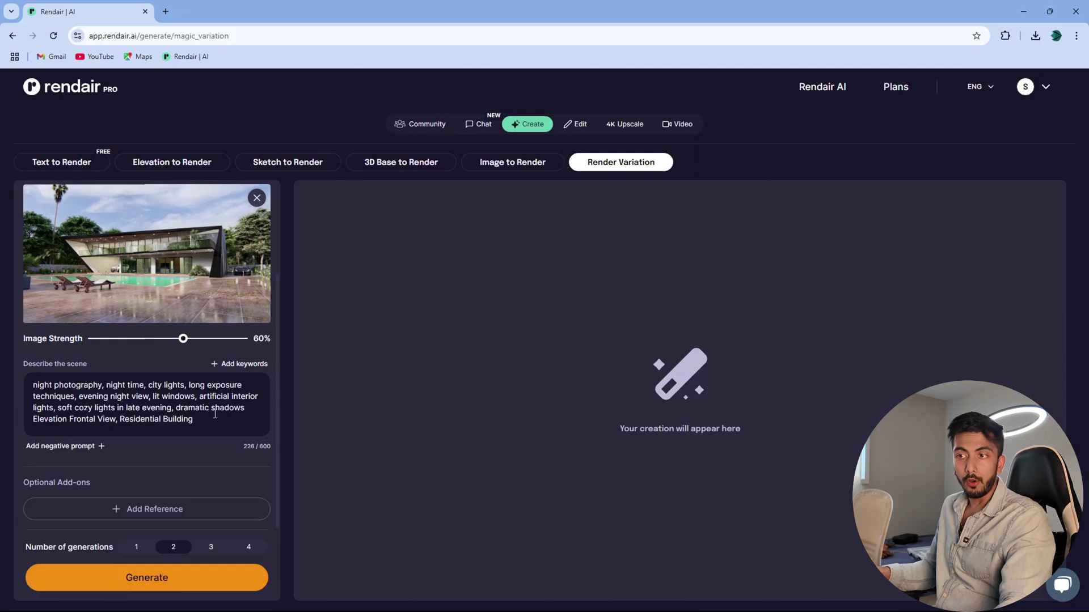
{"action": "left_click", "coordinate": [183, 573]}
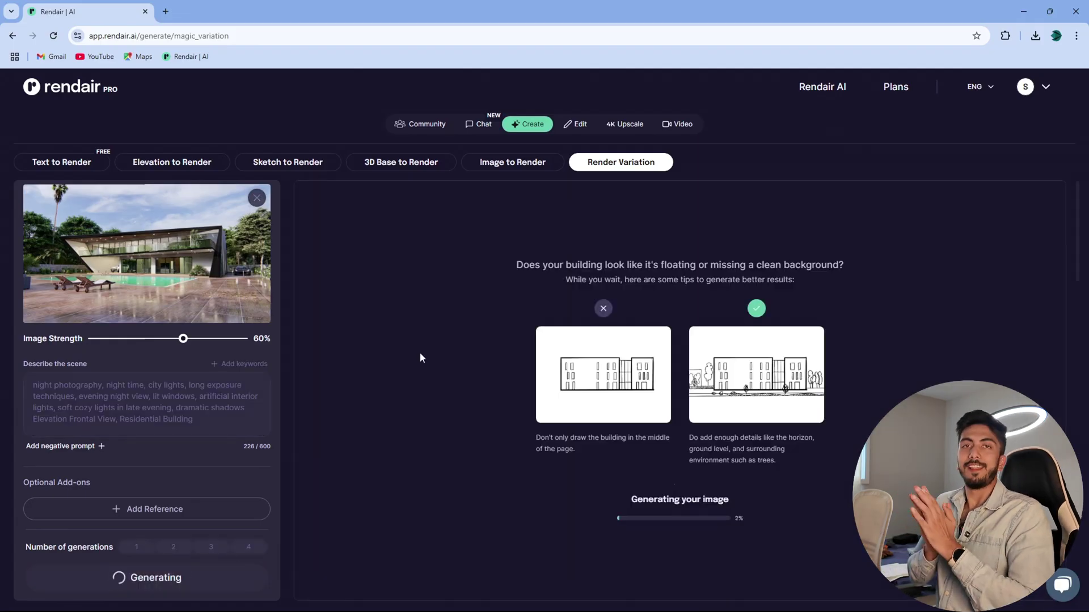
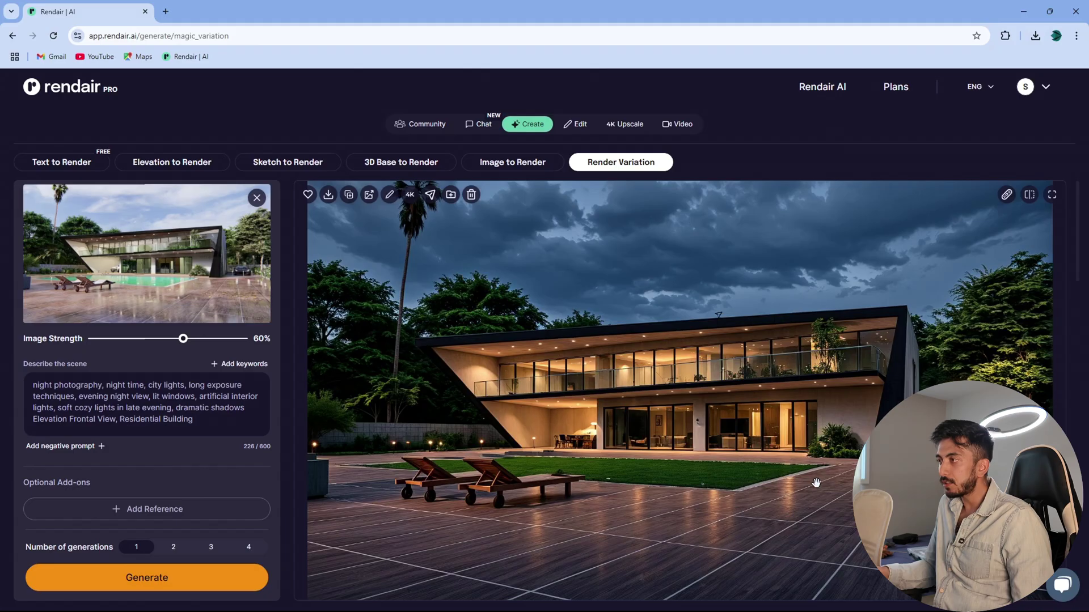
View the generated night render enlarged and compare it with the second night variation
{"action": "right_click", "coordinate": [819, 497]}
{"action": "left_click", "coordinate": [776, 513]}
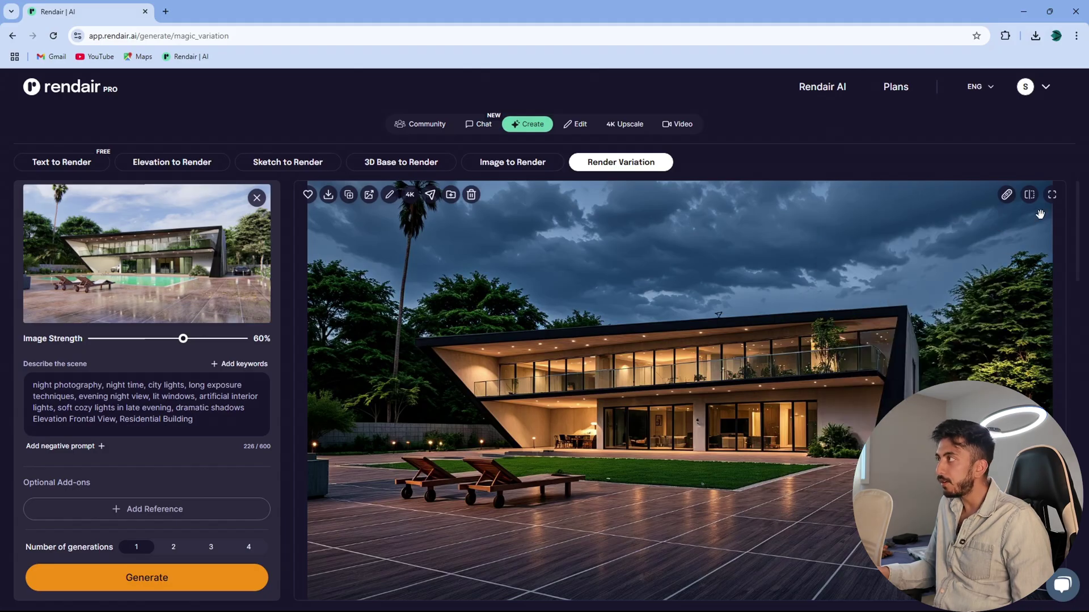
{"action": "left_click", "coordinate": [1050, 198]}
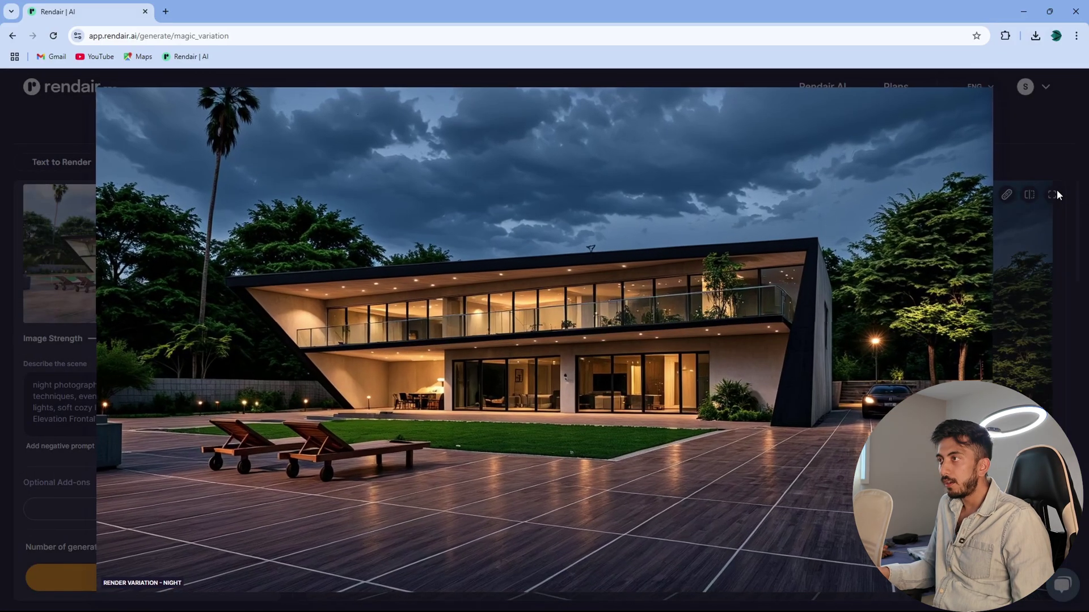
{"action": "mouse_move", "coordinate": [211, 428]}
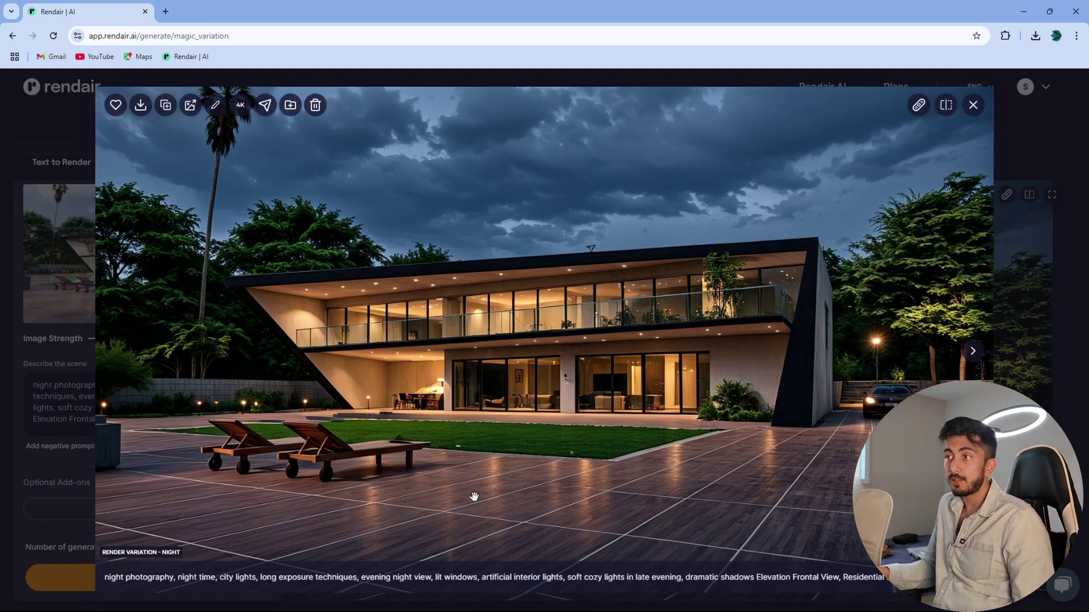
{"action": "left_click", "coordinate": [973, 351]}
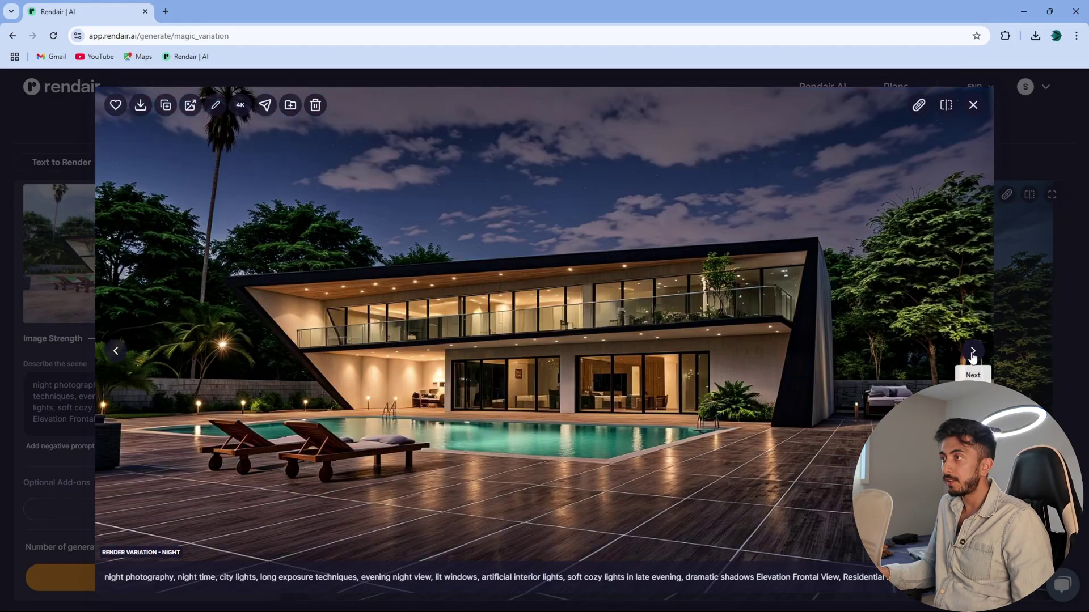
{"action": "left_click", "coordinate": [973, 352]}
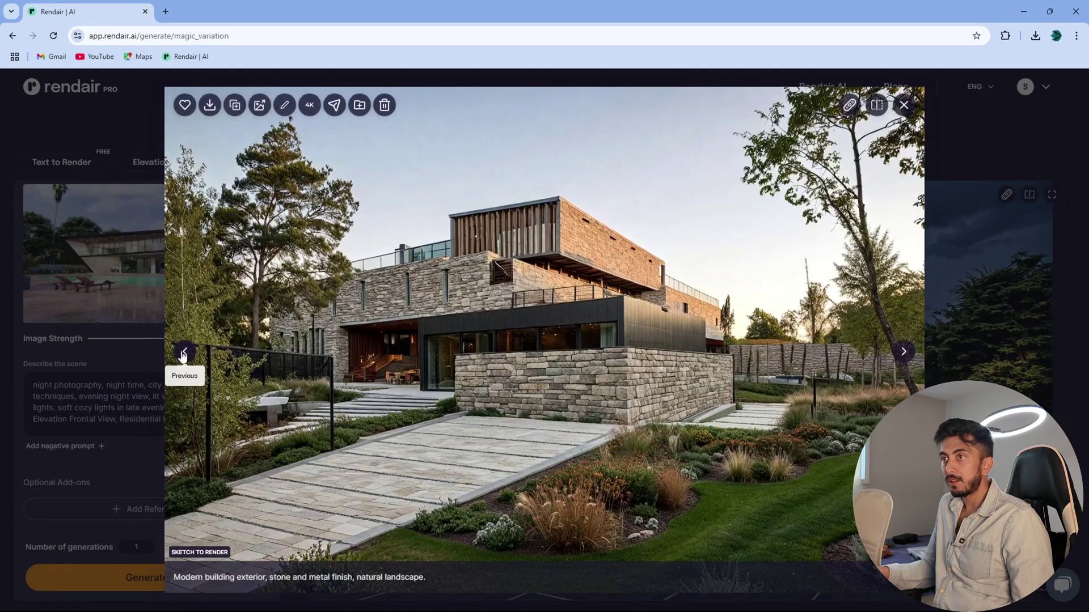
{"action": "left_click", "coordinate": [182, 353]}
{"action": "key", "text": "Escape"}
{"action": "key", "text": "alt+Tab"}
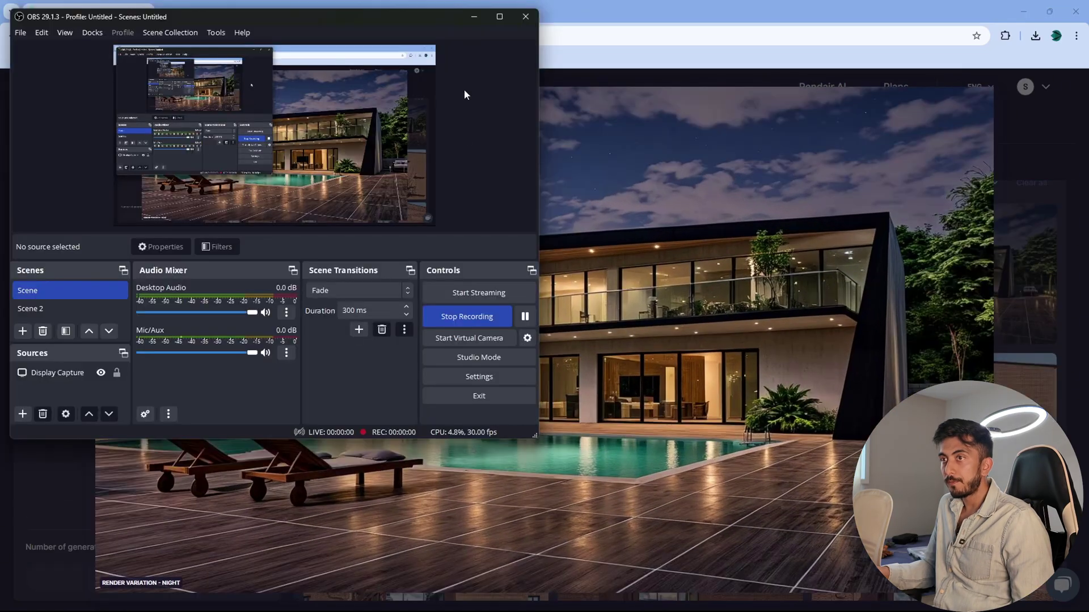
{"action": "left_click", "coordinate": [473, 17]}
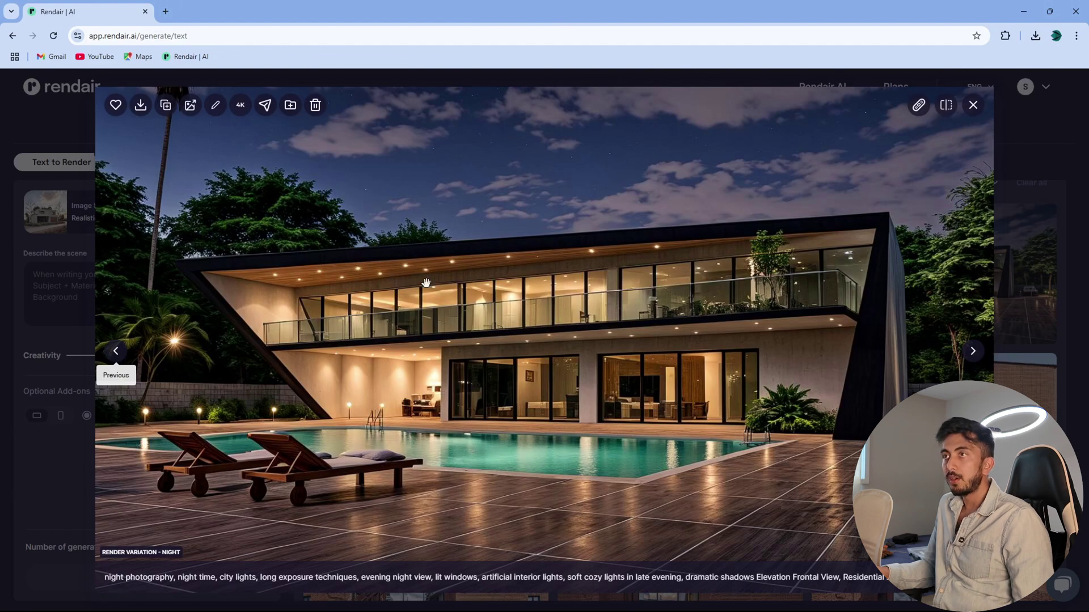
Examine the facade lighting, pool reflections and floor paving in the night variation that keeps the swimming pool
{"action": "key", "text": "Left"}
{"action": "scroll", "coordinate": [425, 283], "scroll_direction": "up", "scroll_amount": 5}
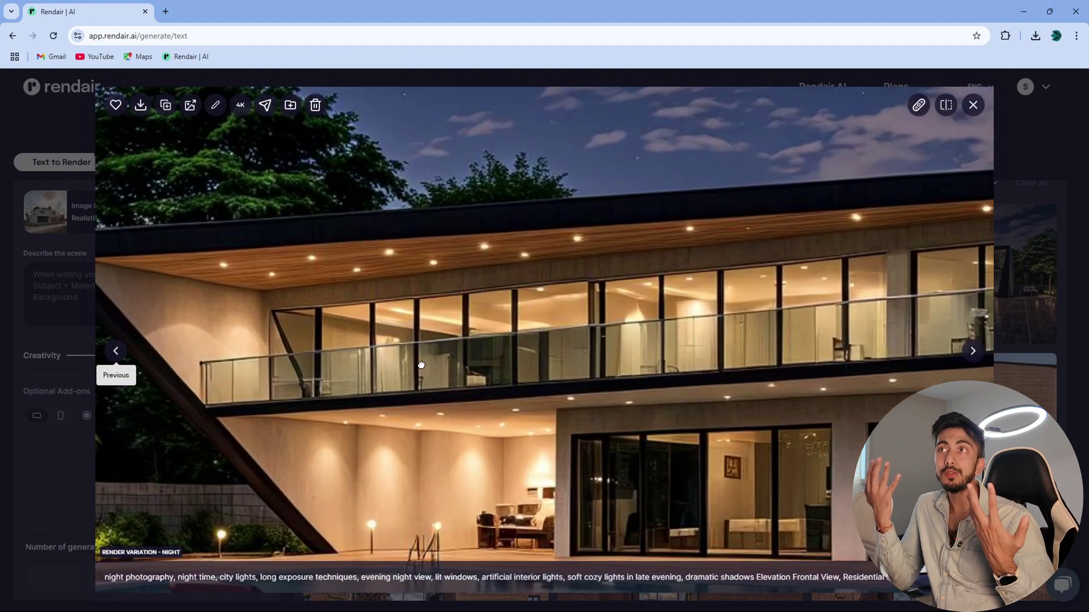
{"action": "scroll", "coordinate": [404, 256], "scroll_direction": "down", "scroll_amount": 6}
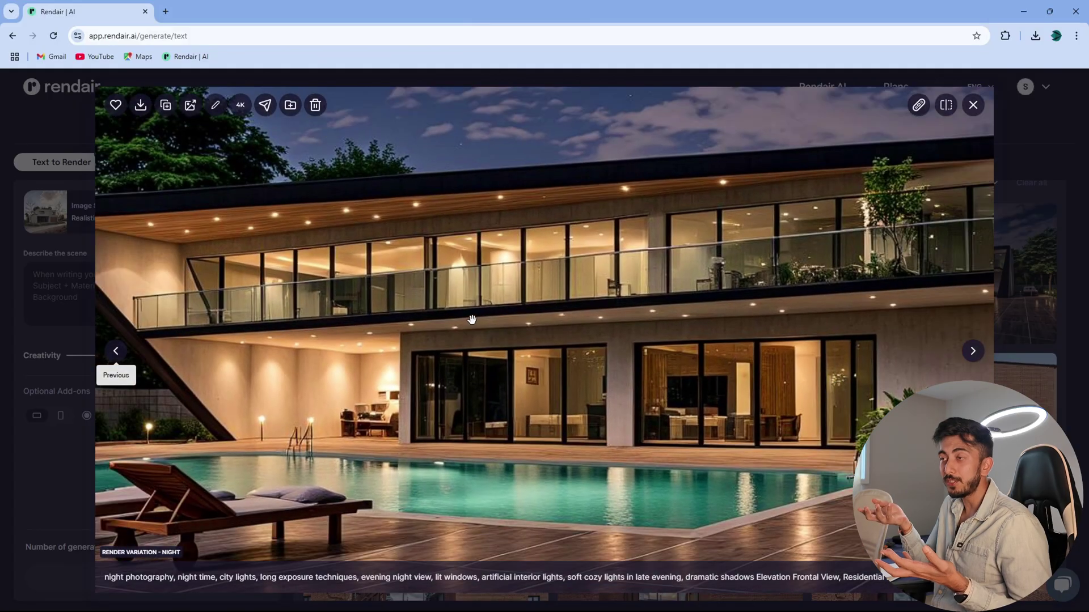
{"action": "scroll", "coordinate": [674, 456], "scroll_direction": "up", "scroll_amount": 5}
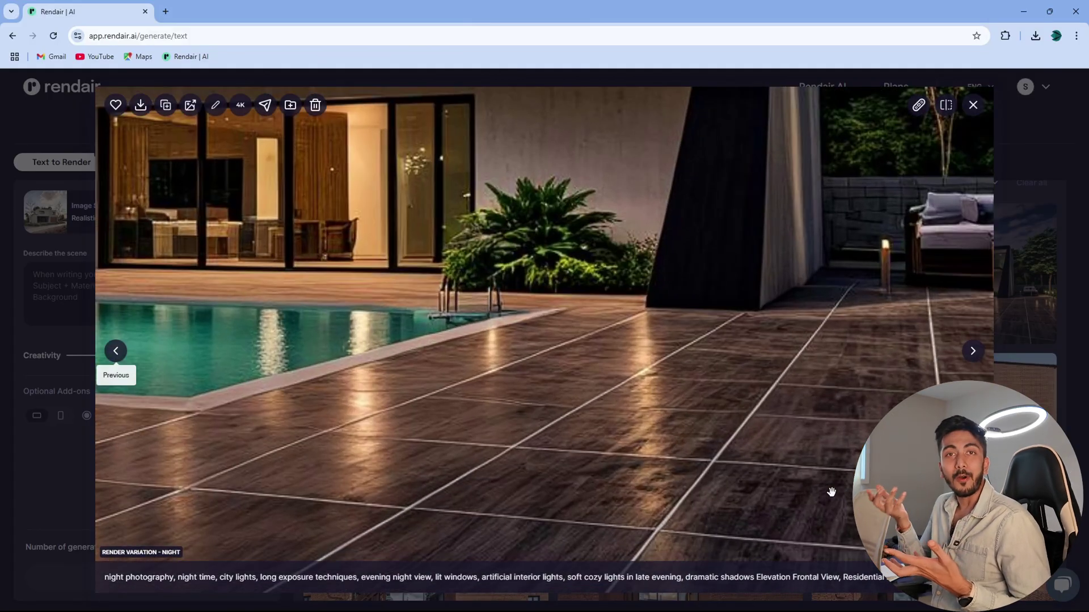
Inspect the pool night variation's deck tiles, loungers and lit interiors up close, and look over both night variations among the generations
{"action": "scroll", "coordinate": [674, 456], "scroll_direction": "up", "scroll_amount": 2}
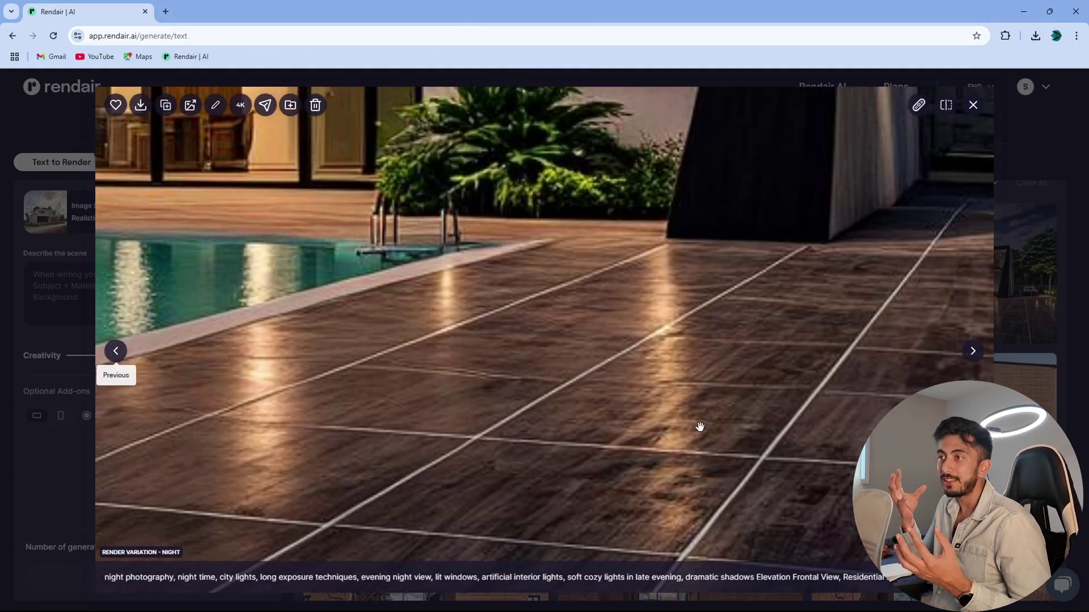
{"action": "scroll", "coordinate": [698, 428], "scroll_direction": "down", "scroll_amount": 3}
{"action": "scroll", "coordinate": [727, 425], "scroll_direction": "down", "scroll_amount": 5}
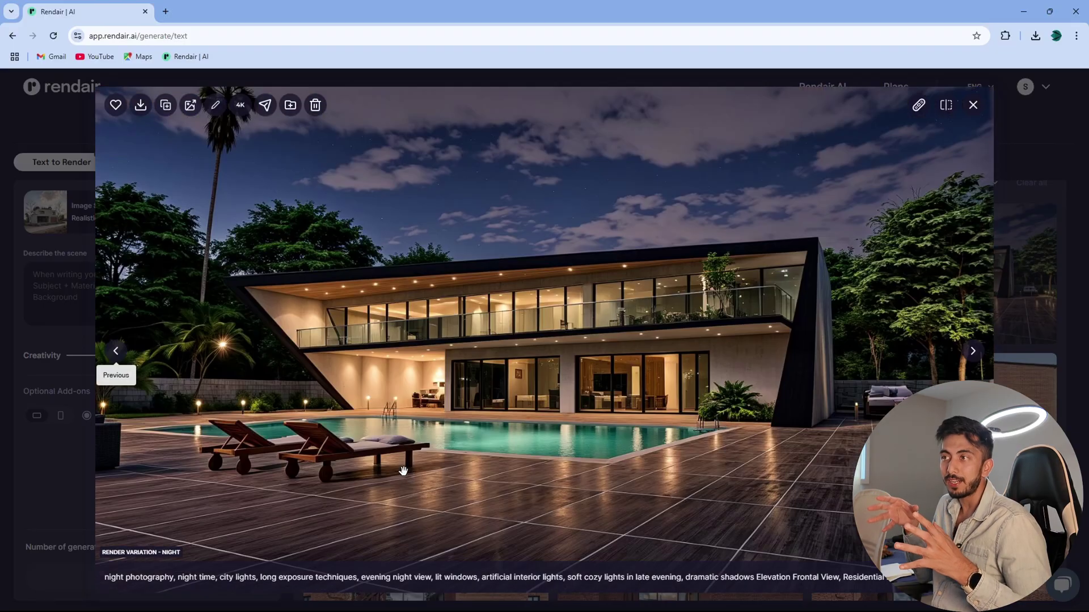
{"action": "scroll", "coordinate": [253, 335], "scroll_direction": "up", "scroll_amount": 3}
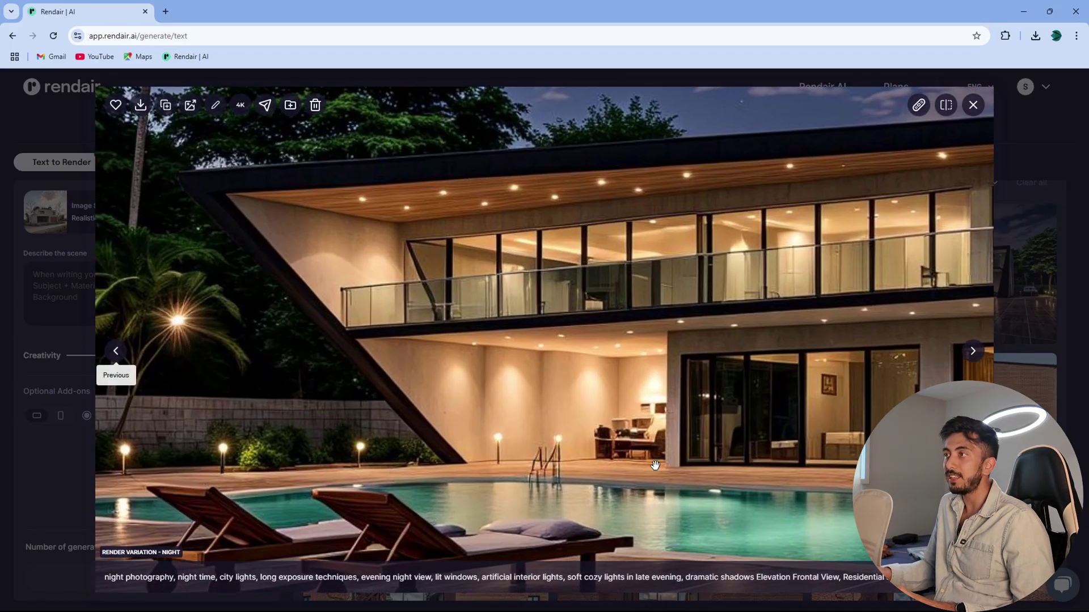
{"action": "left_click_drag", "start_coordinate": [636, 503], "coordinate": [511, 367]}
{"action": "scroll", "coordinate": [574, 349], "scroll_direction": "down", "scroll_amount": 3}
{"action": "scroll", "coordinate": [683, 359], "scroll_direction": "up", "scroll_amount": 3}
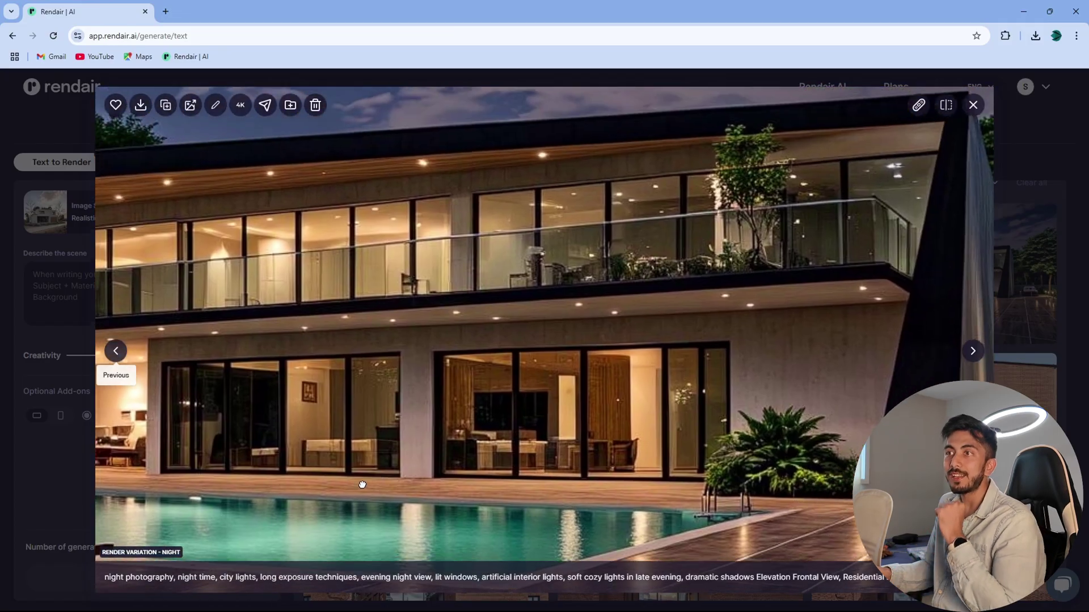
{"action": "left_click_drag", "start_coordinate": [682, 358], "coordinate": [799, 317]}
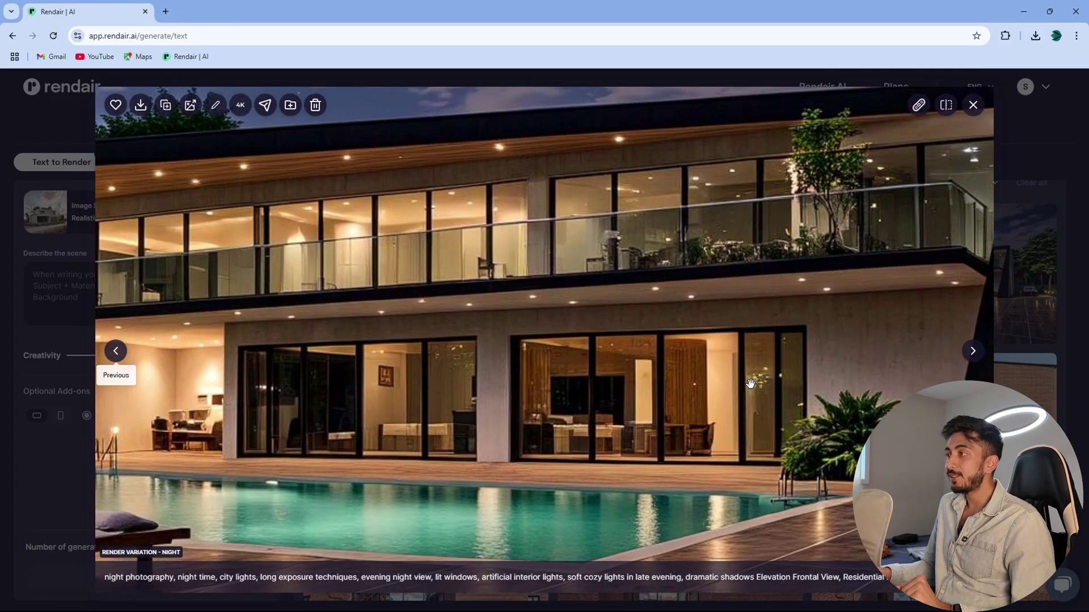
{"action": "scroll", "coordinate": [674, 529], "scroll_direction": "down", "scroll_amount": 5}
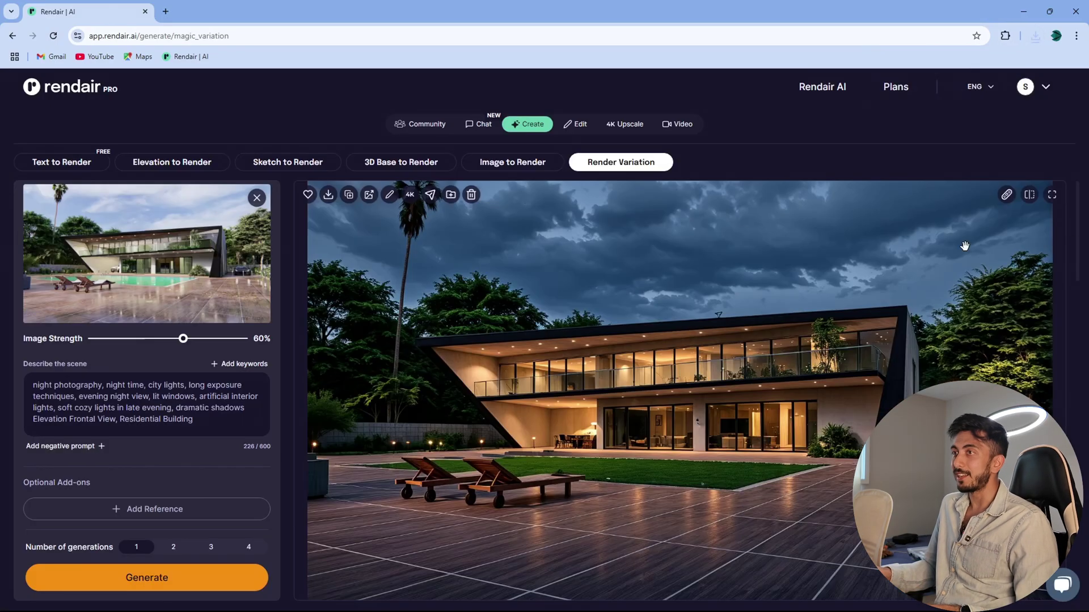
{"action": "scroll", "coordinate": [593, 325], "scroll_direction": "down", "scroll_amount": 5}
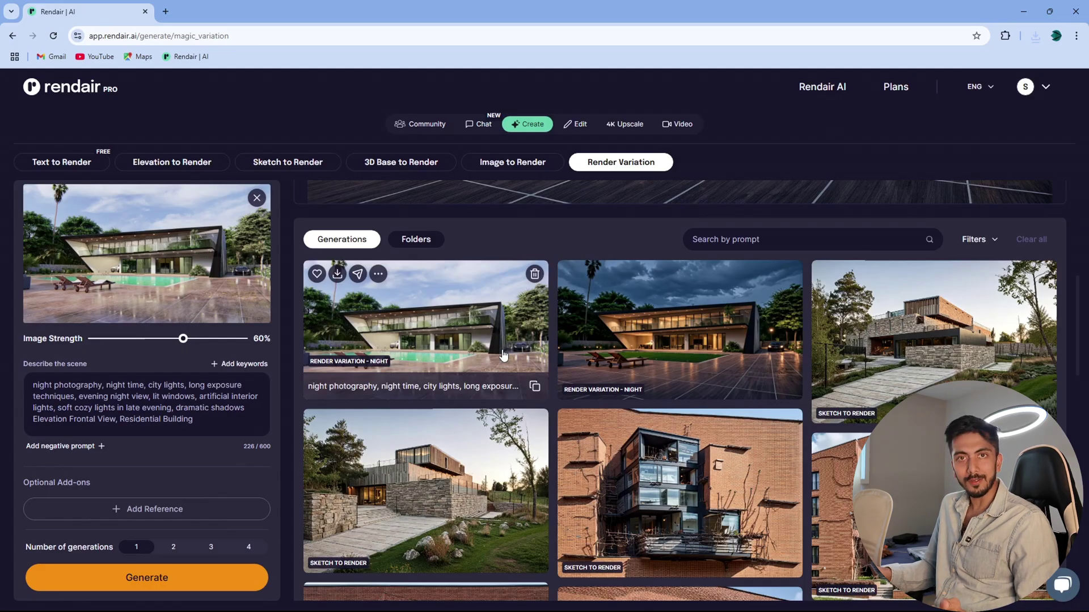
{"action": "scroll", "coordinate": [562, 351], "scroll_direction": "up", "scroll_amount": 1}
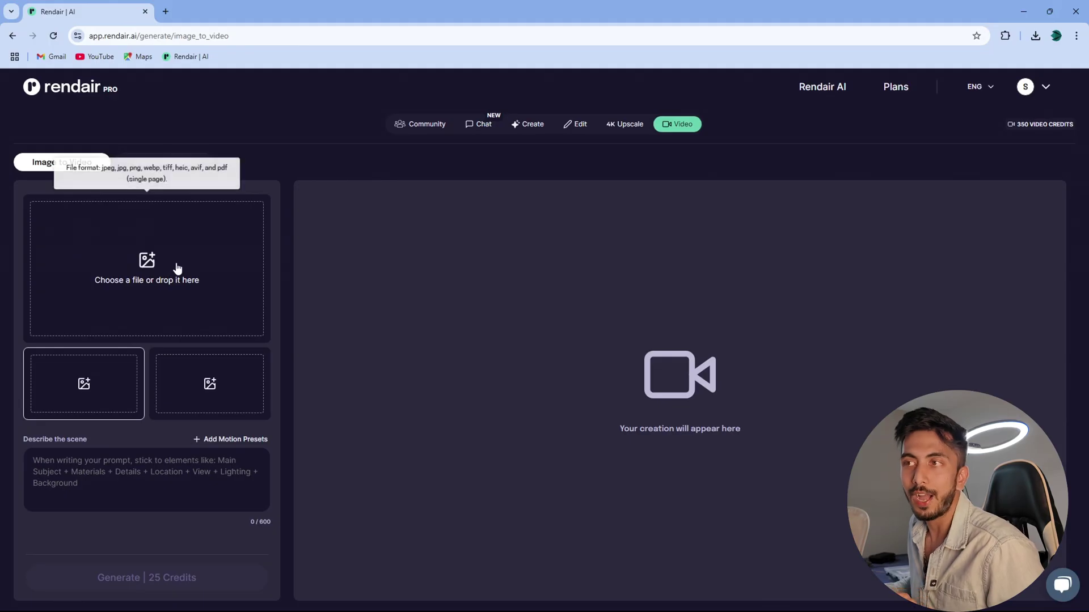
Upload the render "new edited 2" from the bungalows folder as the first Image to Video frame, skipping the crop
{"action": "left_click", "coordinate": [48, 400]}
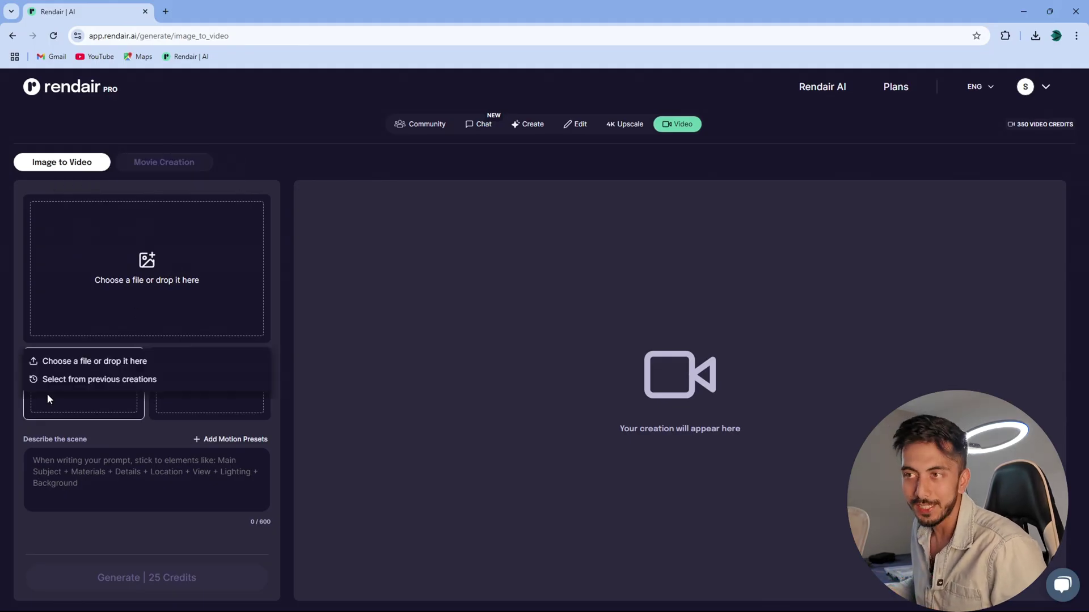
{"action": "left_click", "coordinate": [60, 362]}
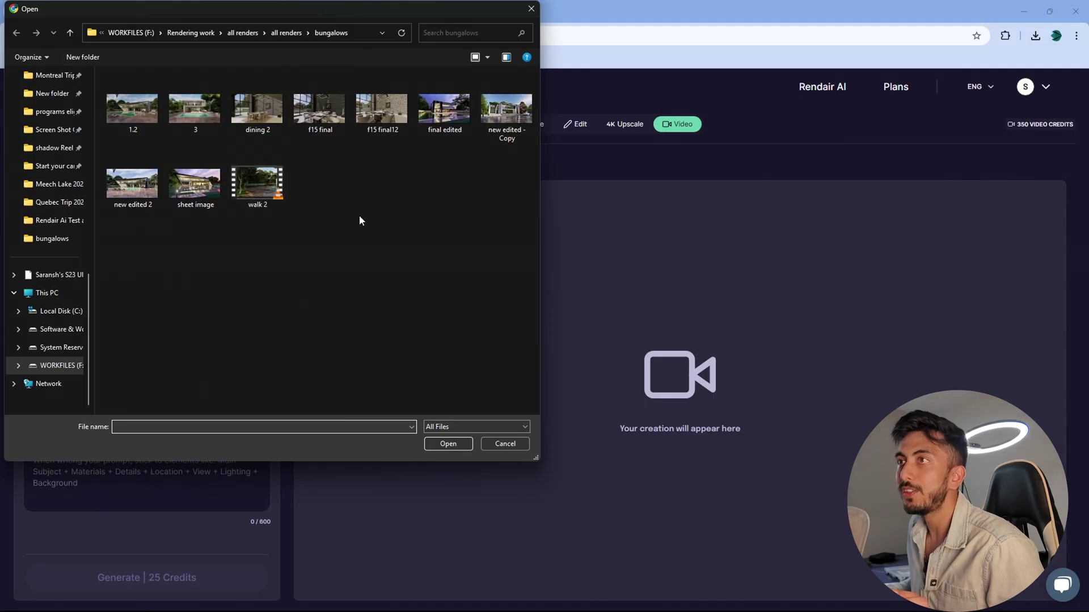
{"action": "left_click", "coordinate": [148, 195]}
{"action": "left_click", "coordinate": [438, 445]}
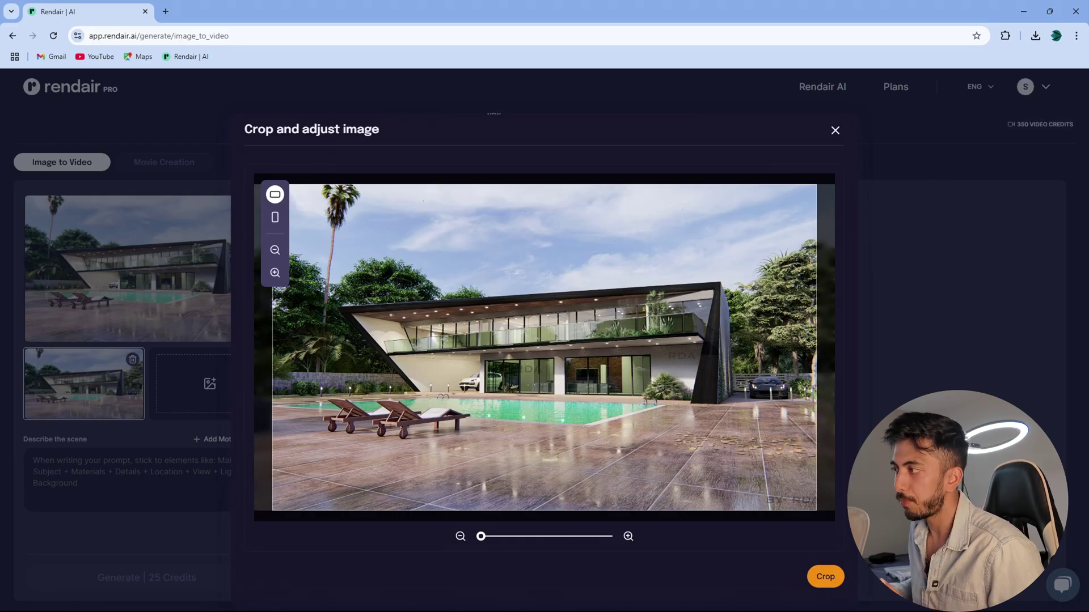
{"action": "left_click", "coordinate": [835, 131]}
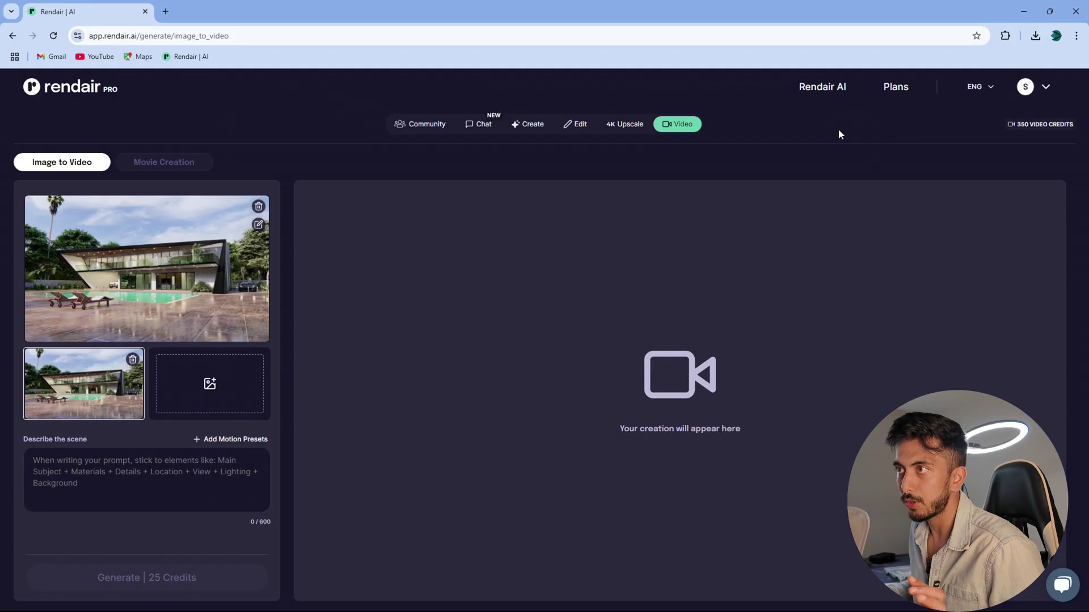
Add the motion presets Dynamic Motion, Orbiting Scenery and Cinematic Drone to the scene description and generate the video
{"action": "left_click", "coordinate": [199, 441]}
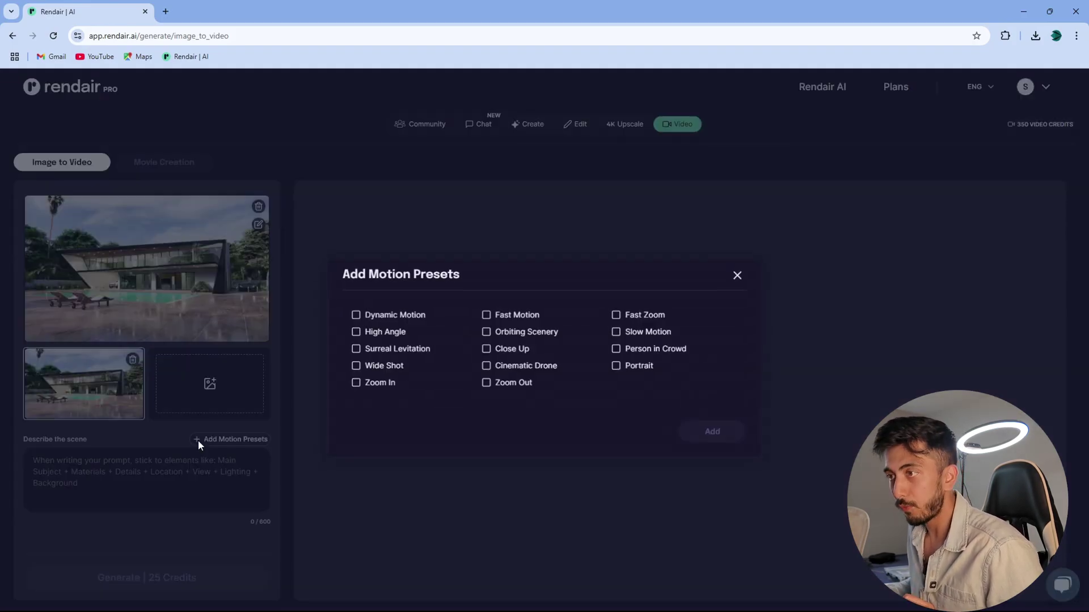
{"action": "left_click", "coordinate": [402, 316]}
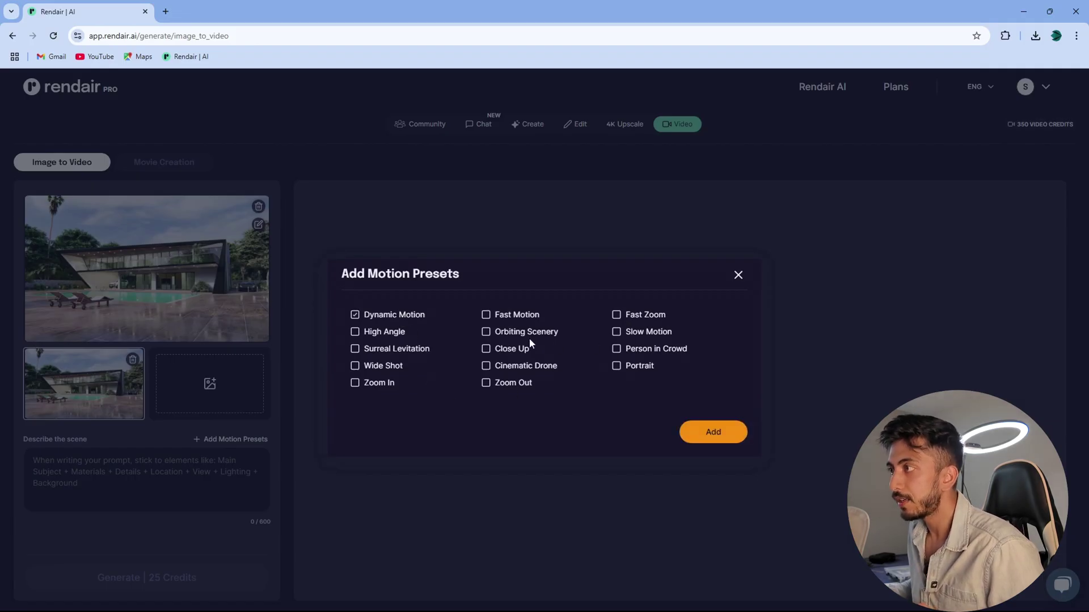
{"action": "left_click", "coordinate": [486, 332]}
{"action": "left_click", "coordinate": [486, 366]}
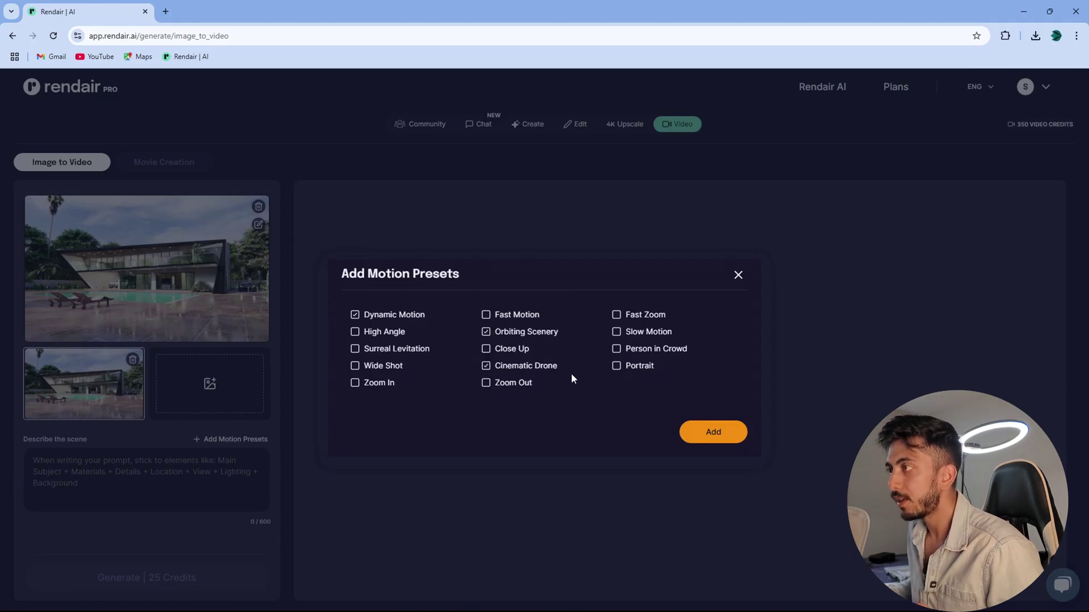
{"action": "left_click", "coordinate": [728, 431]}
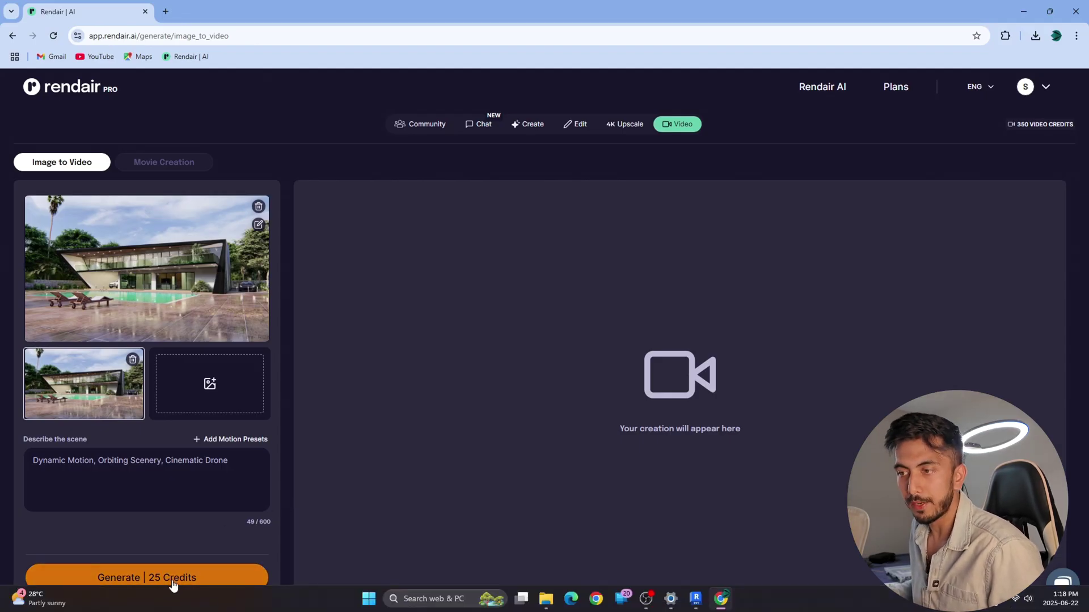
{"action": "left_click", "coordinate": [211, 567]}
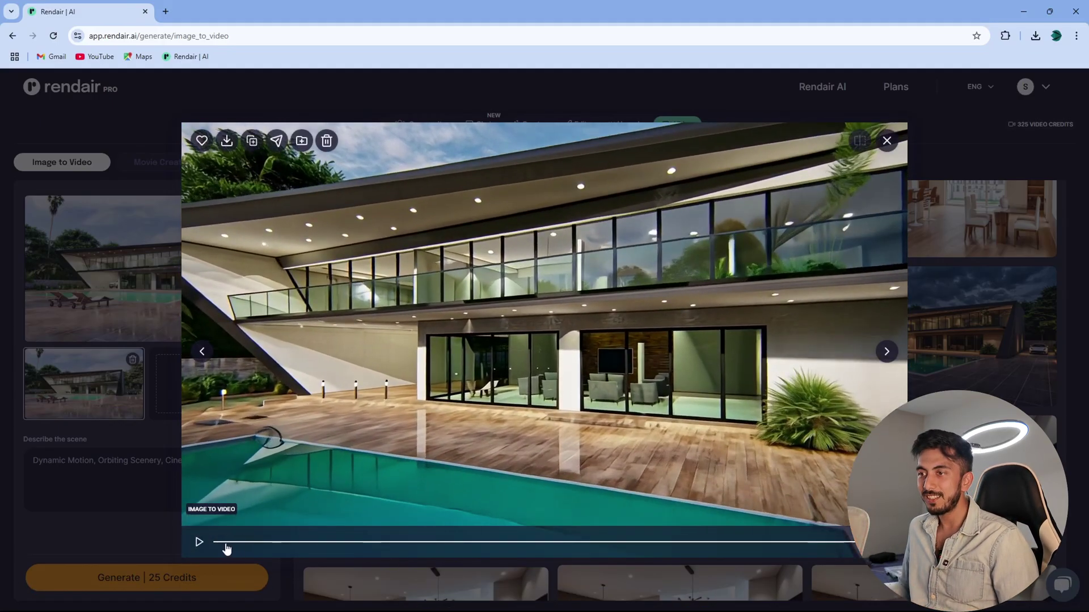
Replay the generated bungalow video from its start several times to examine the camera movement and building details
{"action": "left_click", "coordinate": [214, 543]}
{"action": "left_click", "coordinate": [216, 543]}
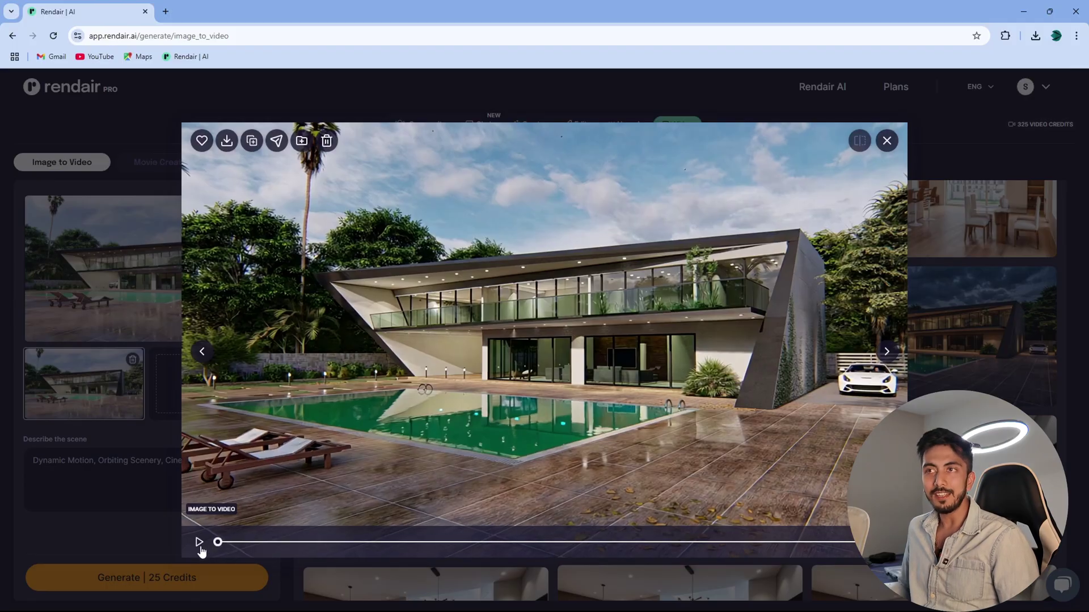
{"action": "left_click", "coordinate": [198, 544]}
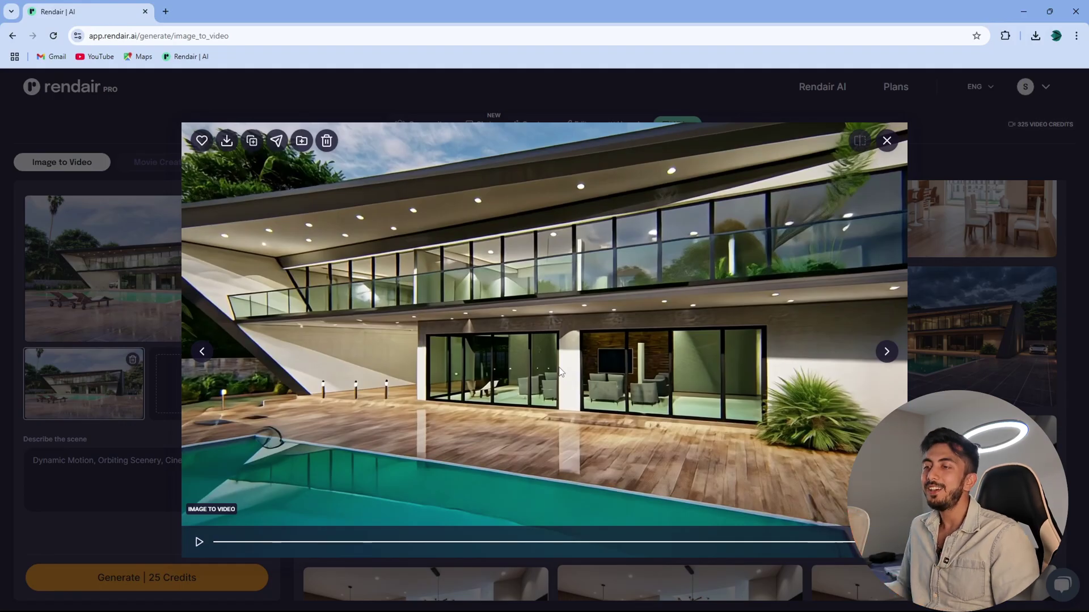
{"action": "left_click", "coordinate": [276, 542]}
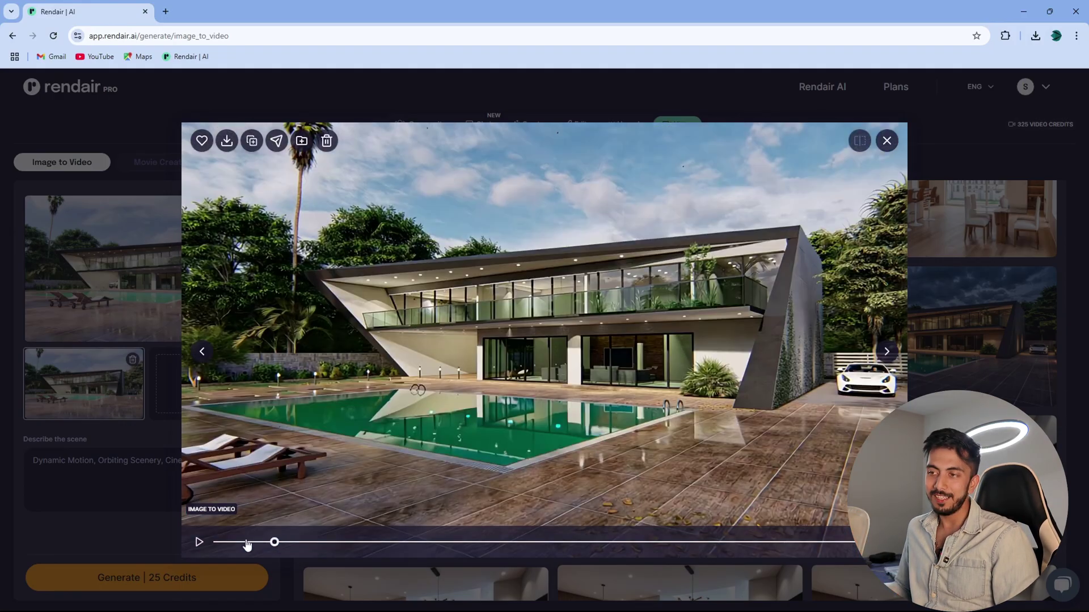
{"action": "left_click", "coordinate": [218, 543]}
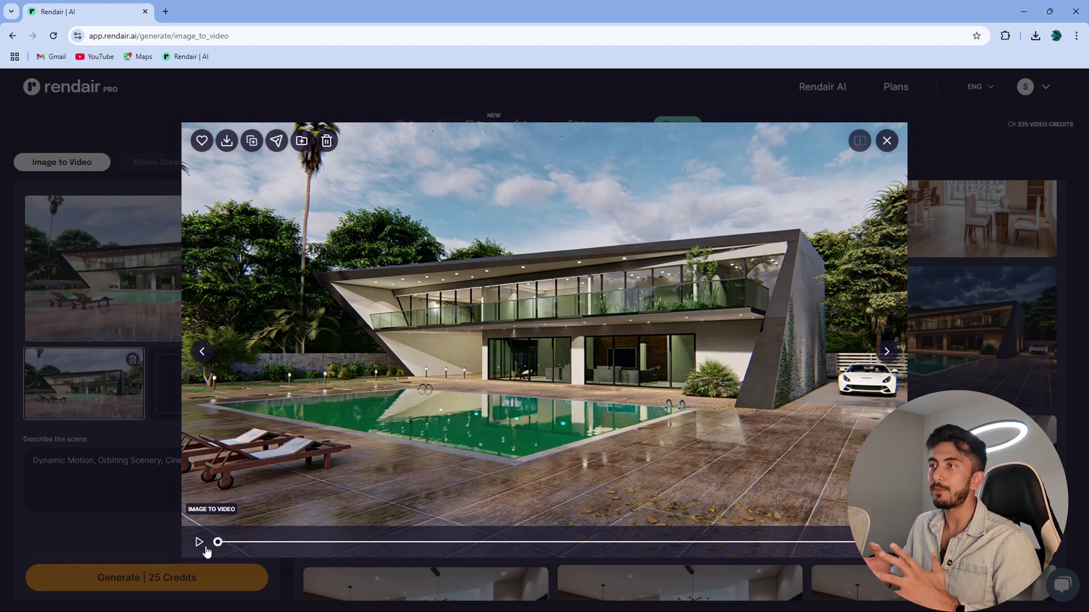
{"action": "left_click", "coordinate": [197, 544]}
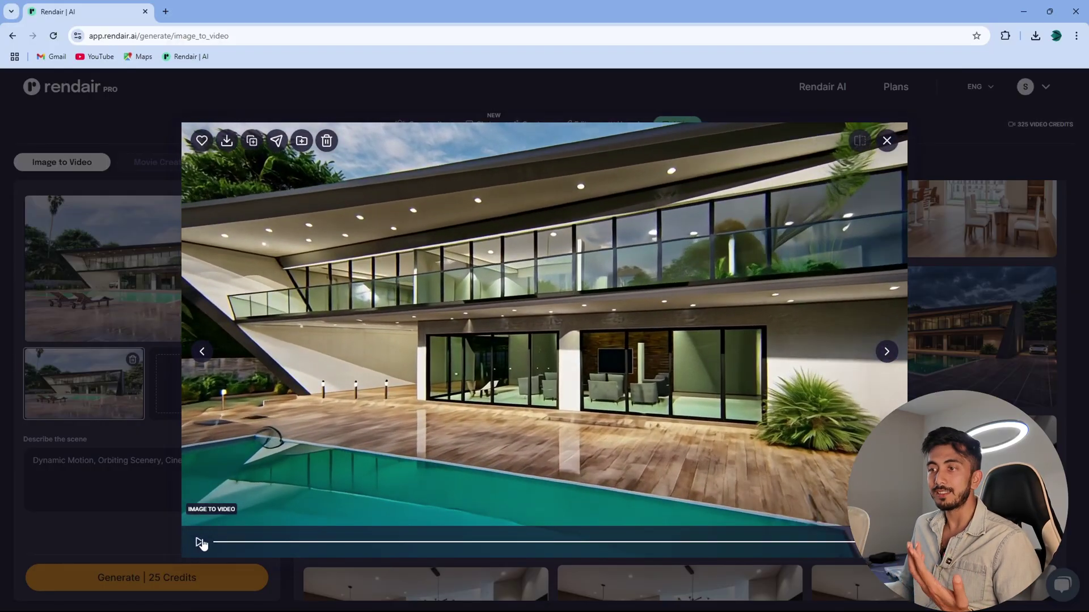
{"action": "left_click", "coordinate": [217, 543]}
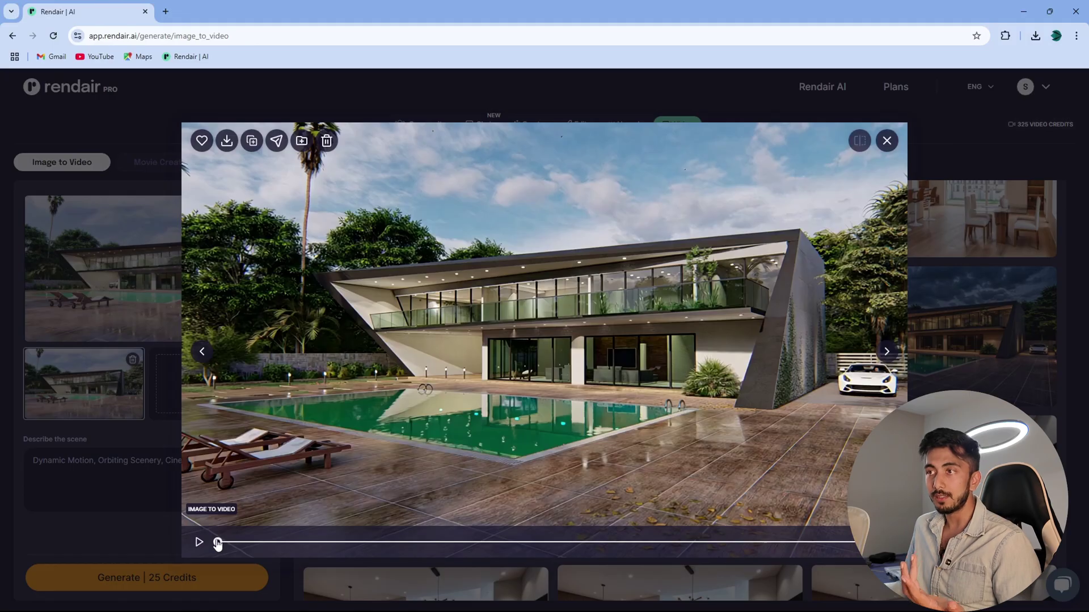
{"action": "left_click", "coordinate": [198, 543]}
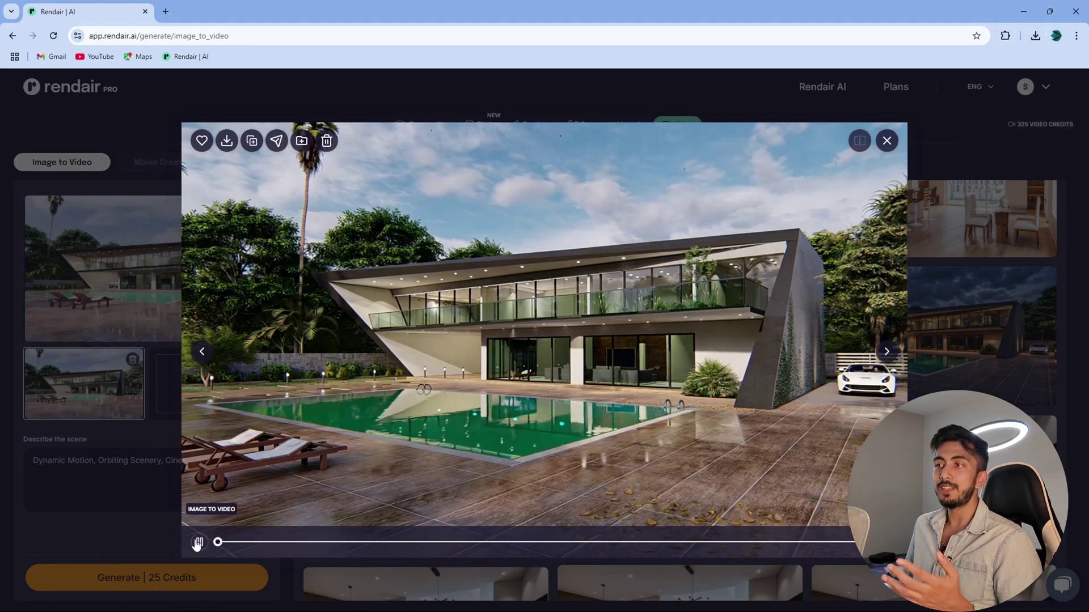